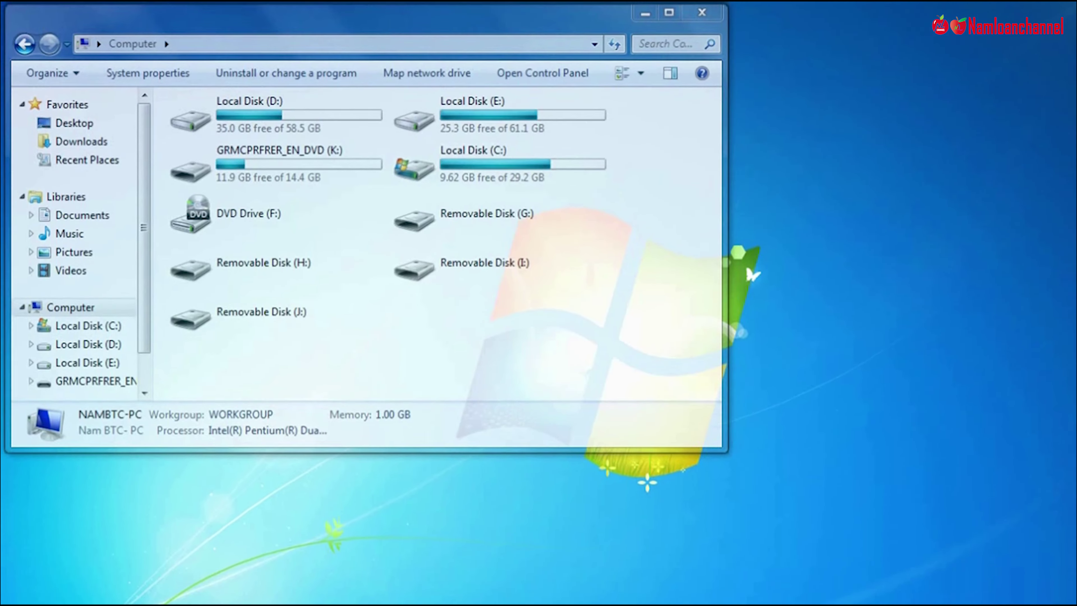
Step: Open the Control Panel and show all its items as small icons
left_click(208, 598)
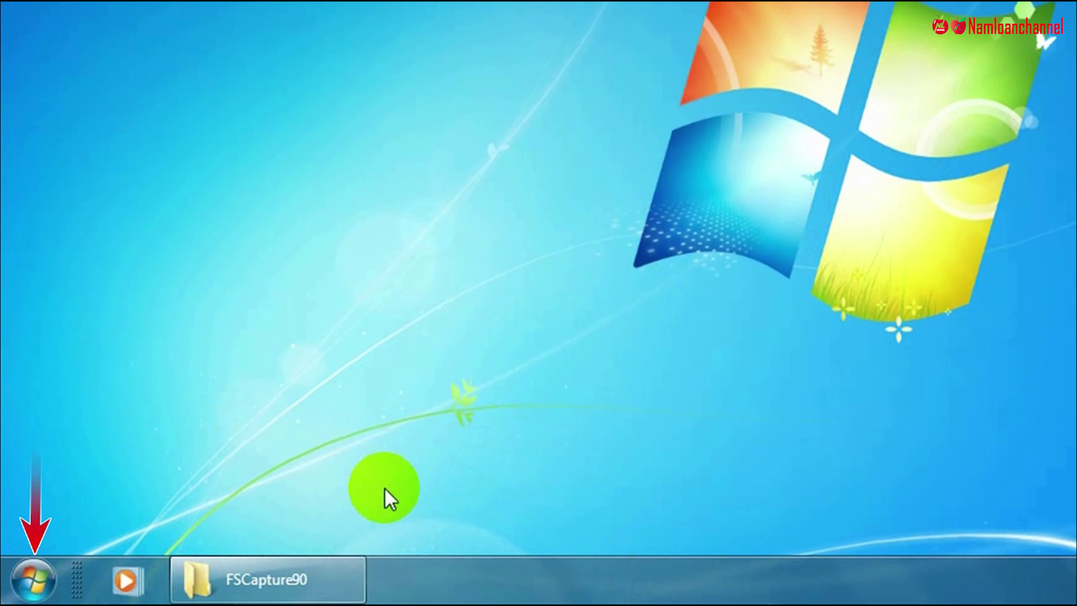
left_click(50, 600)
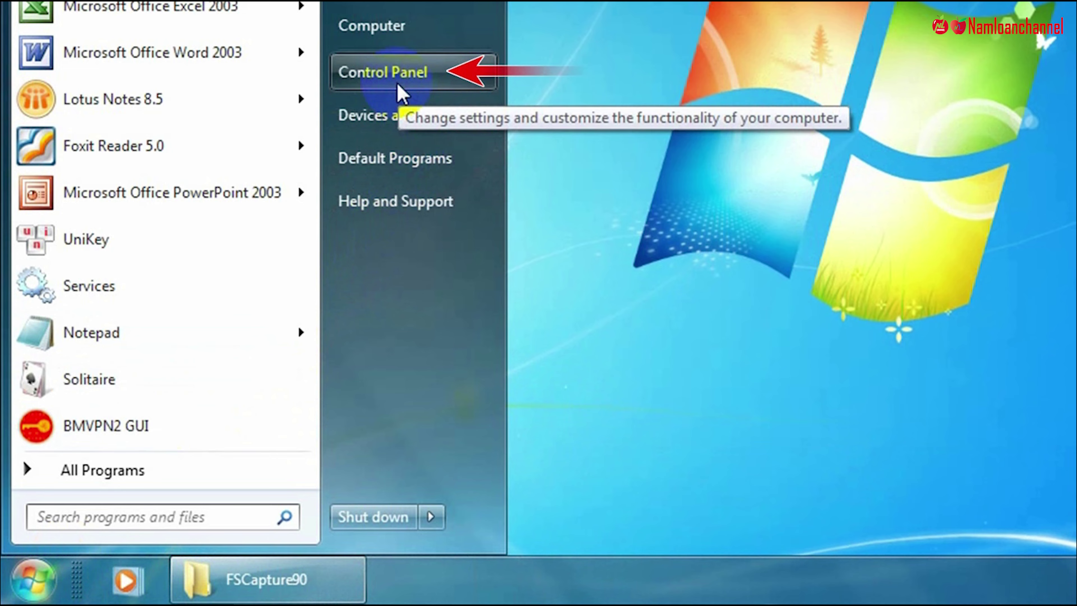
left_click(401, 90)
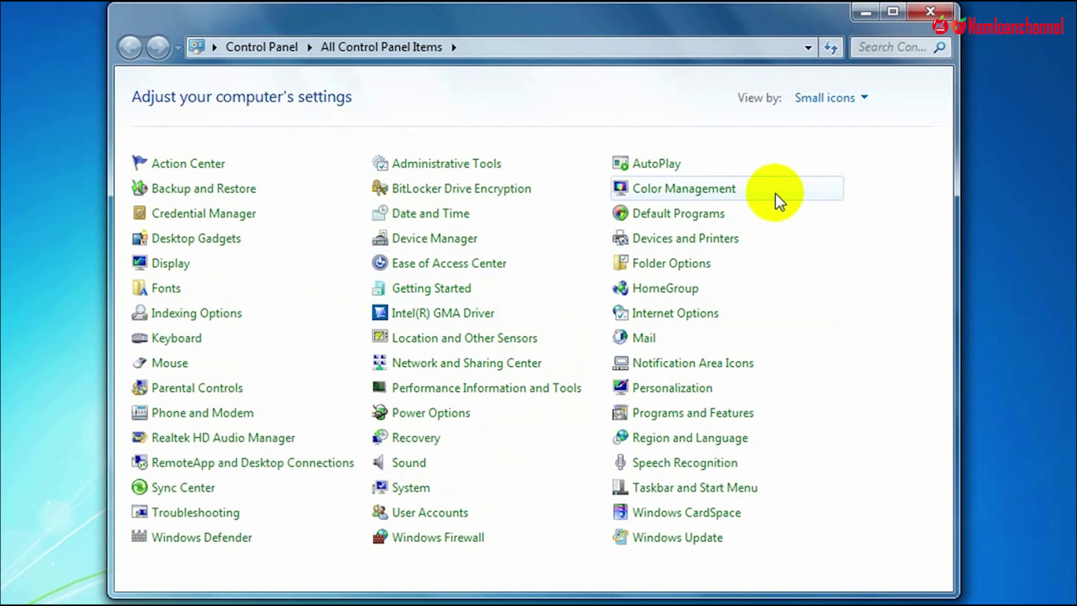
left_click(830, 105)
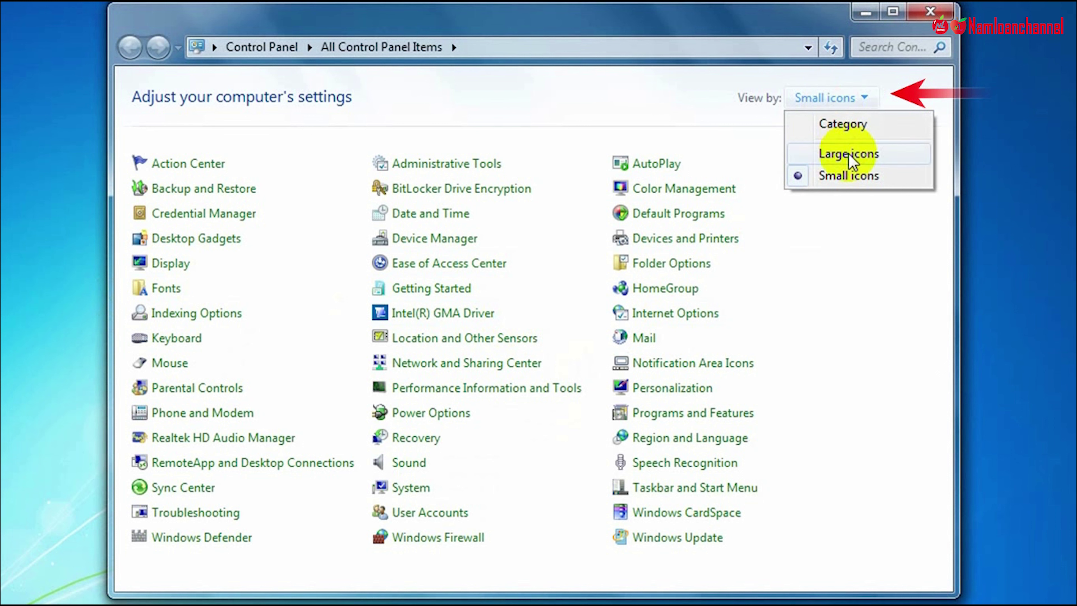
left_click(833, 177)
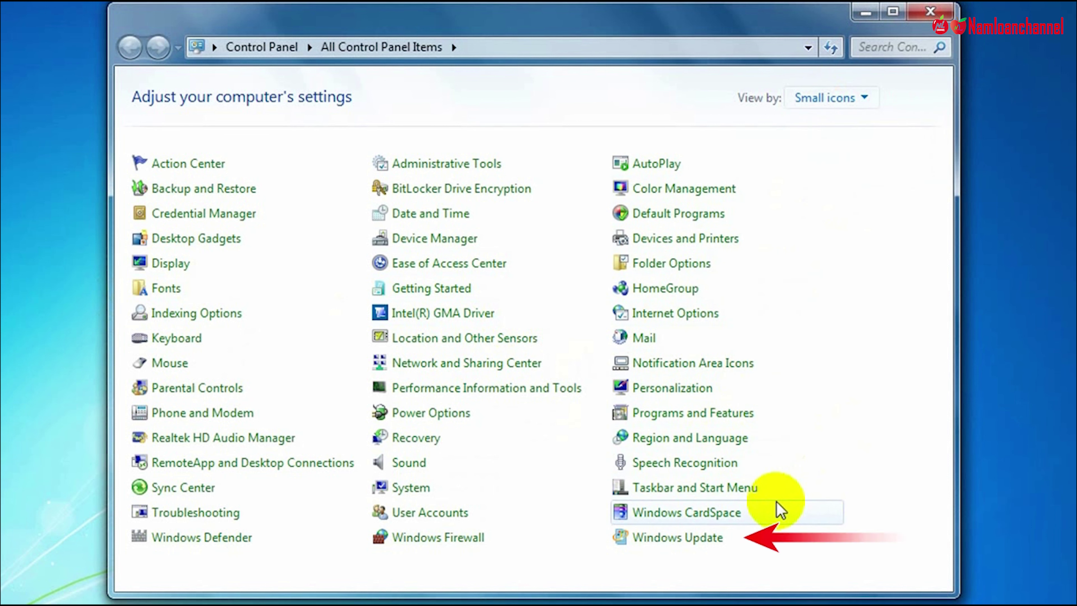
Step: Set Windows Update's important updates to "Install updates automatically (recommended)", save the setting and close the Control Panel
left_click(695, 550)
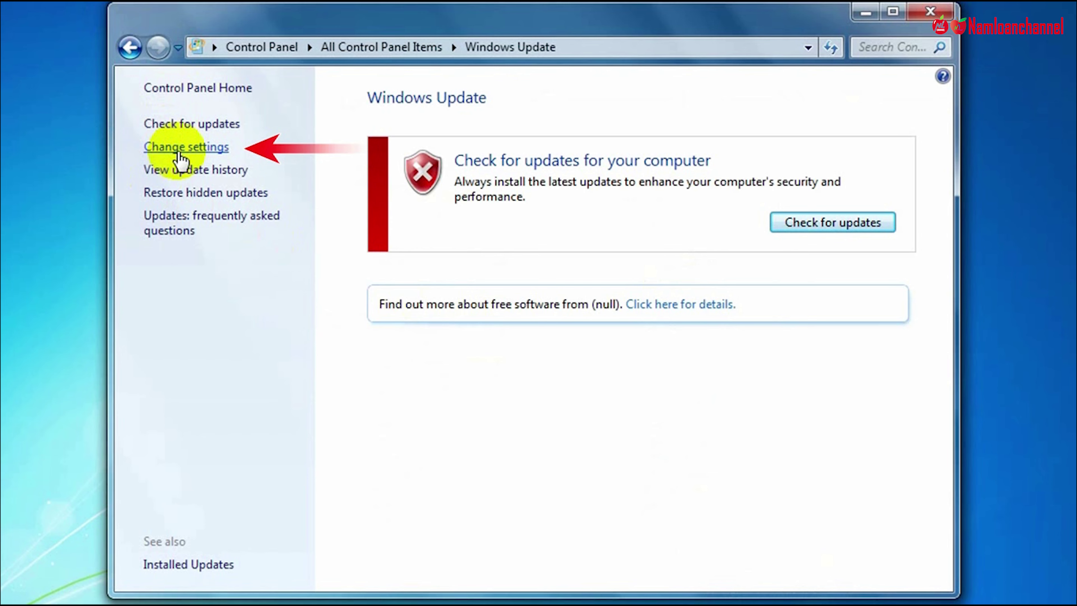
left_click(179, 151)
left_click(365, 238)
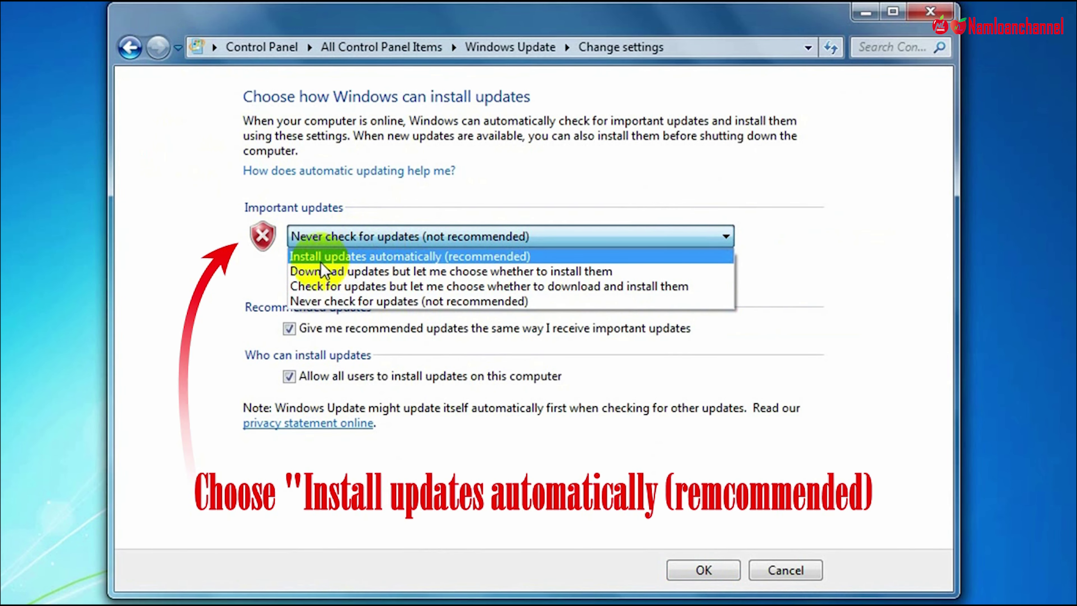
left_click(407, 257)
left_click(704, 570)
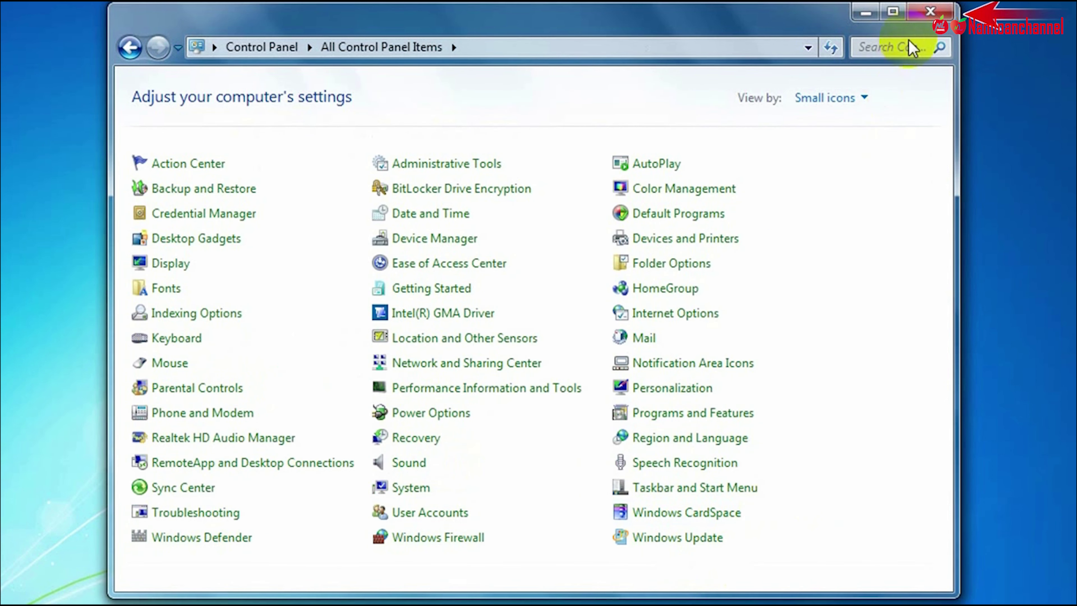
left_click(927, 24)
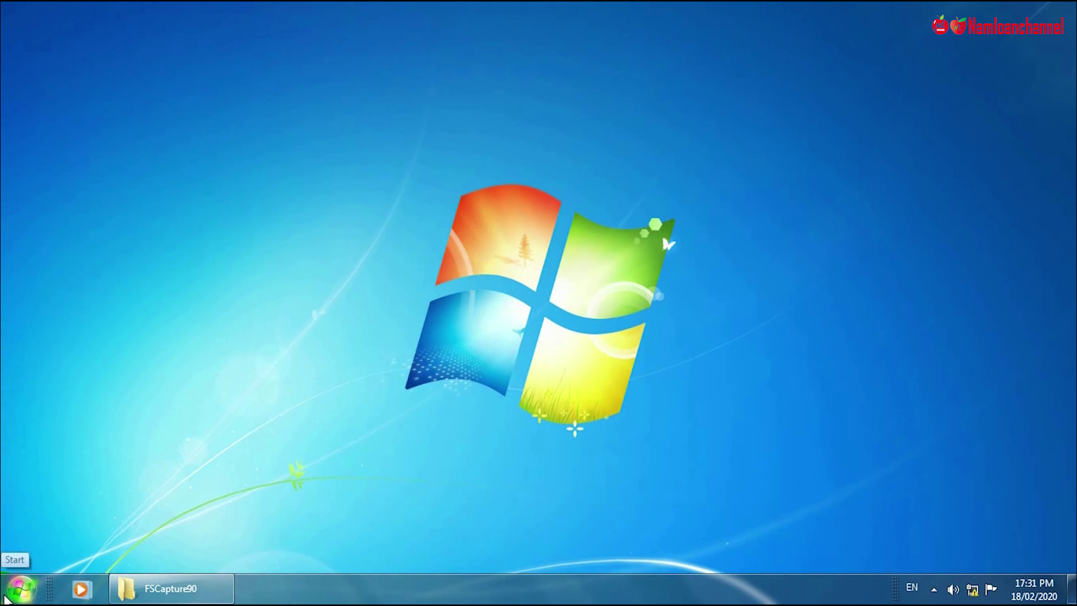
Step: Search for services.msc and open the Services console
left_click(19, 589)
type("servi")
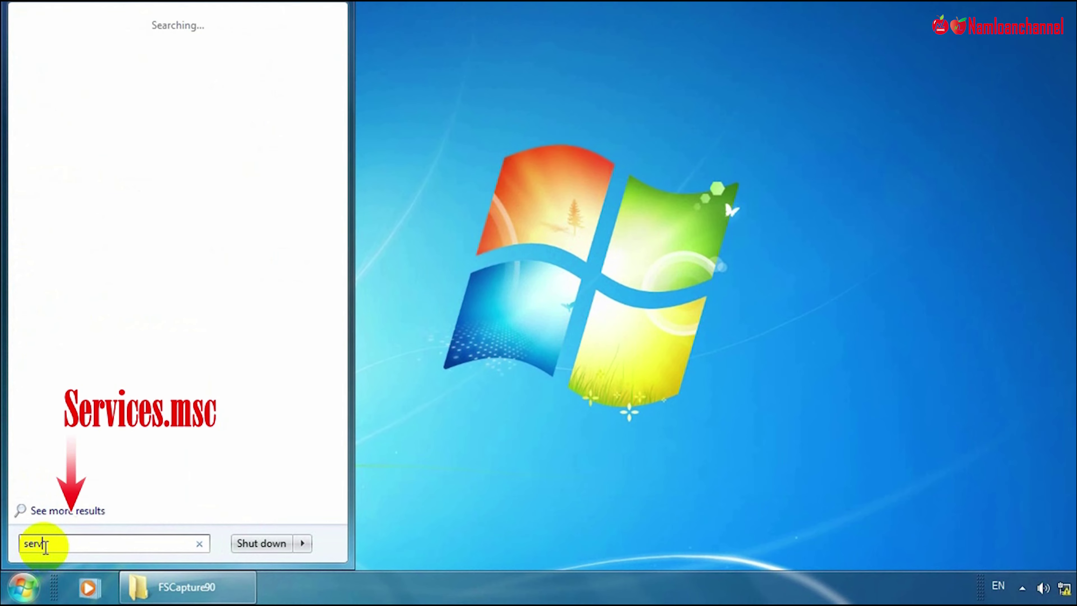
type("ces")
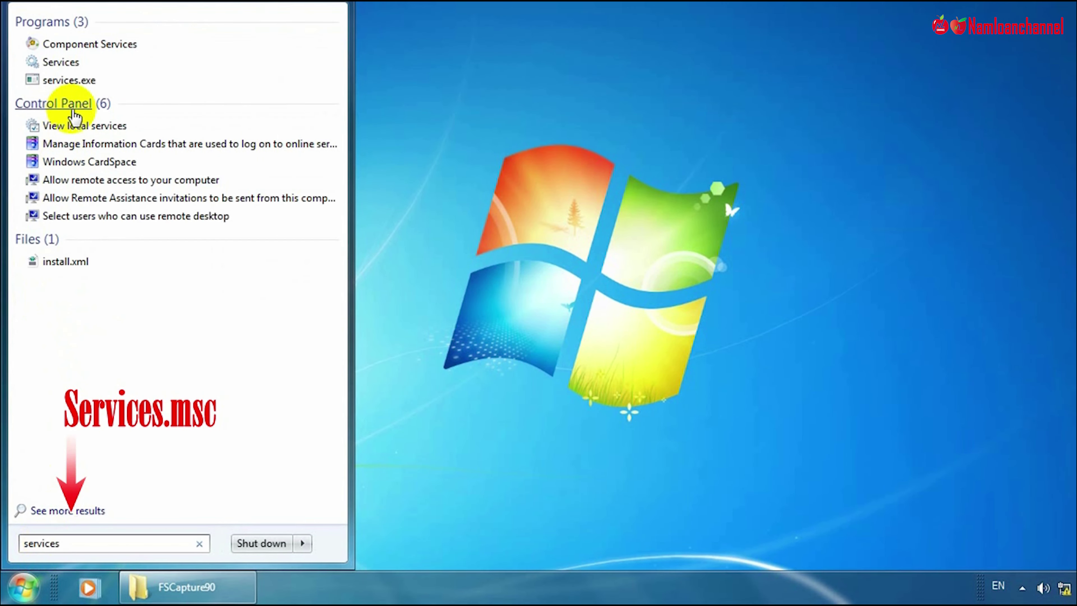
type(".msc")
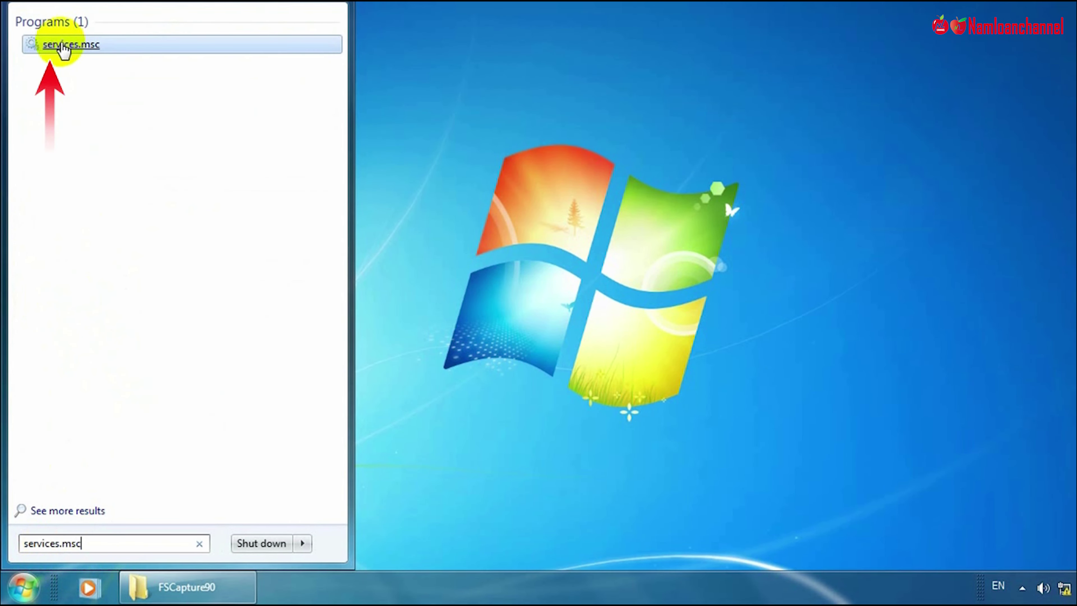
left_click(78, 50)
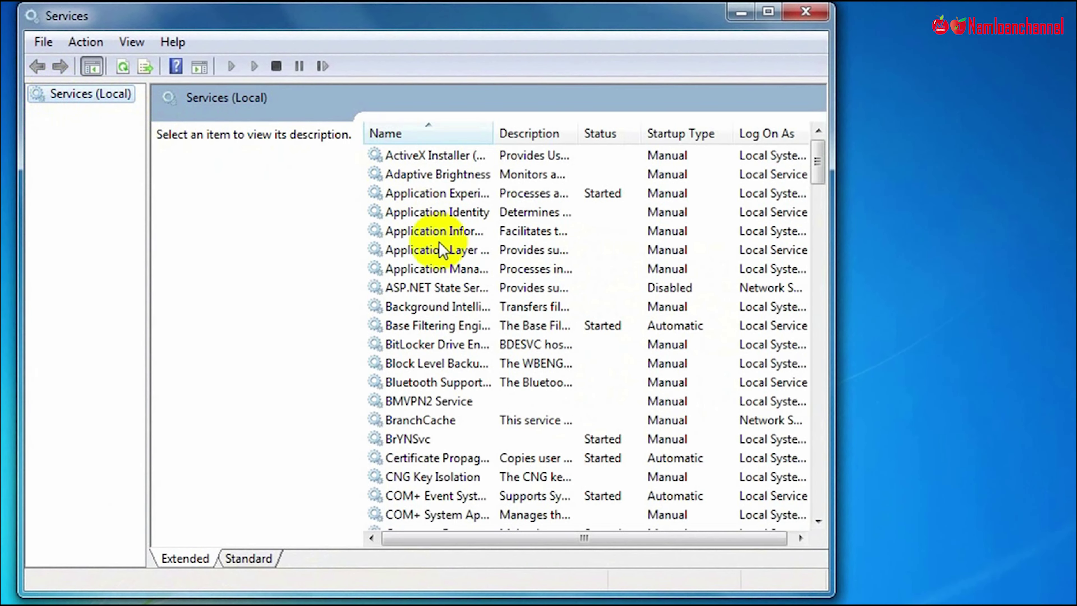
Step: Check the Windows Update service's startup type and status in its properties, accept them, and restart the service
left_click(441, 345)
scroll(487, 381, "down", 20)
scroll(534, 410, "down", 20)
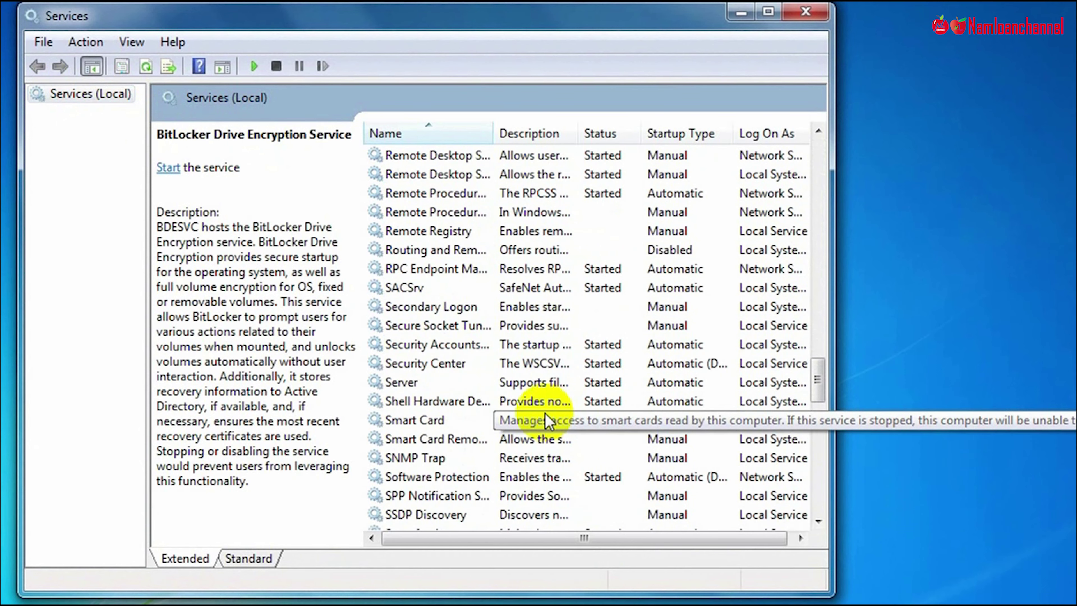
left_click(447, 441)
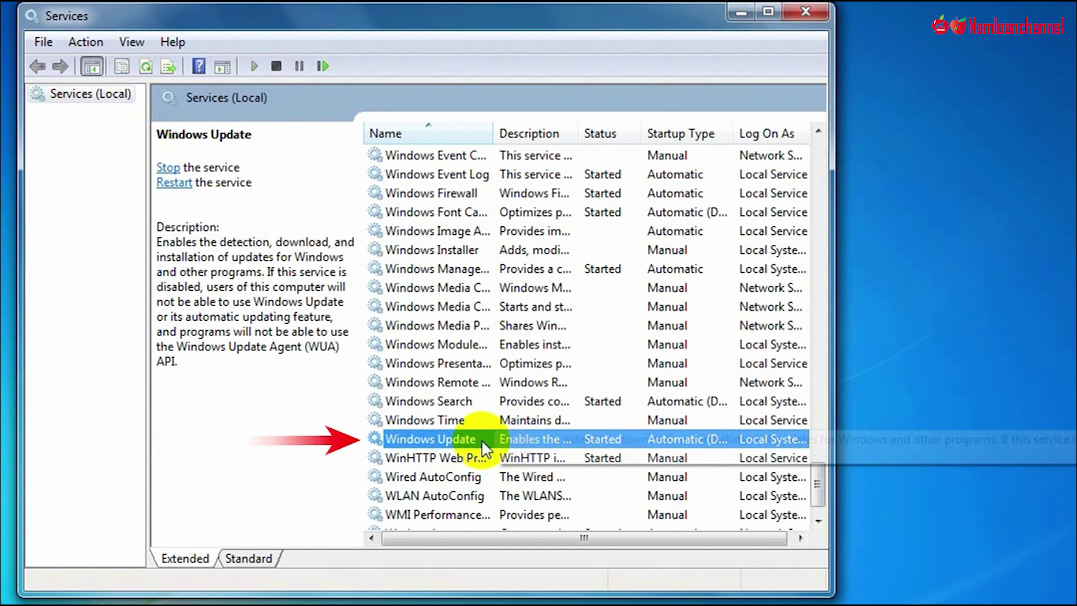
double_click(457, 443)
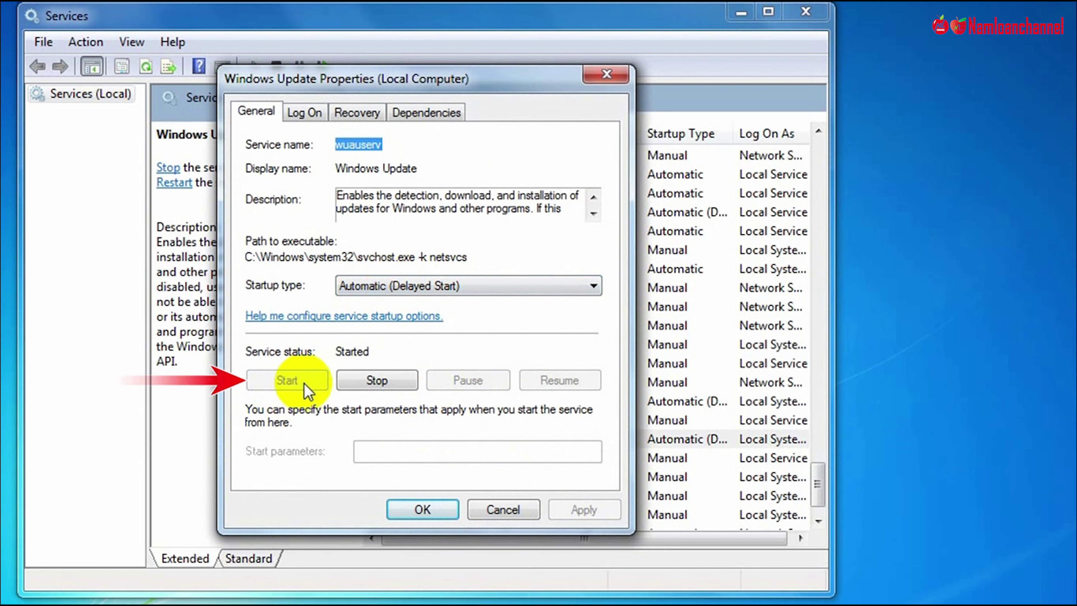
left_click(424, 509)
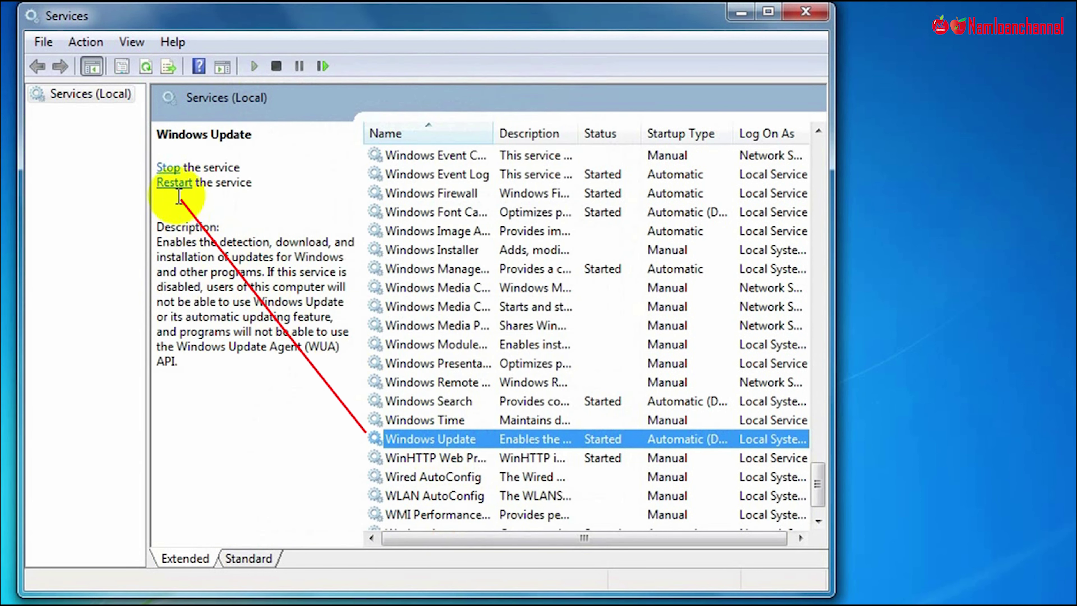
left_click(184, 189)
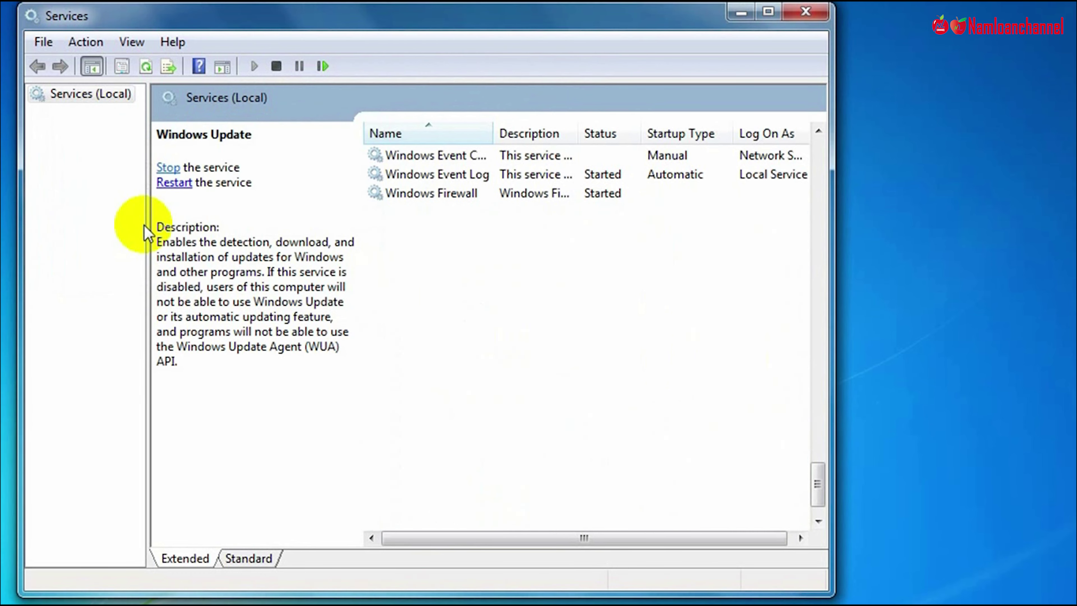
Step: Select the Background Intelligent Transfer Service and widen the Name column to fit the full service names
scroll(492, 337, "up", 20)
left_click(441, 250)
left_click_drag(495, 136, 599, 146)
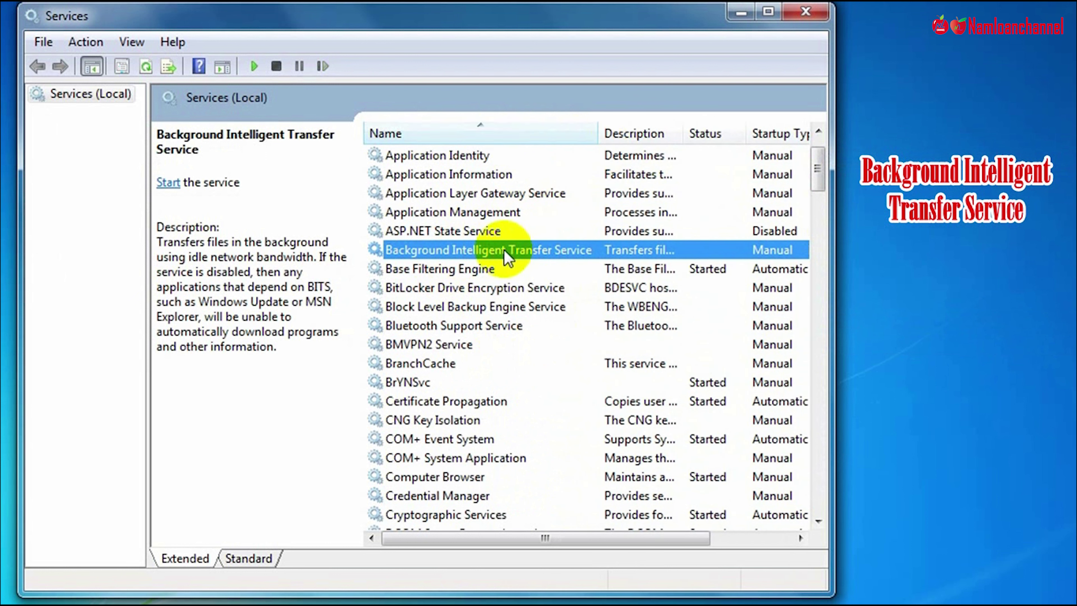
Step: Set the Background Intelligent Transfer Service's startup type to Automatic (Delayed Start) and start the service, applying the change
double_click(528, 249)
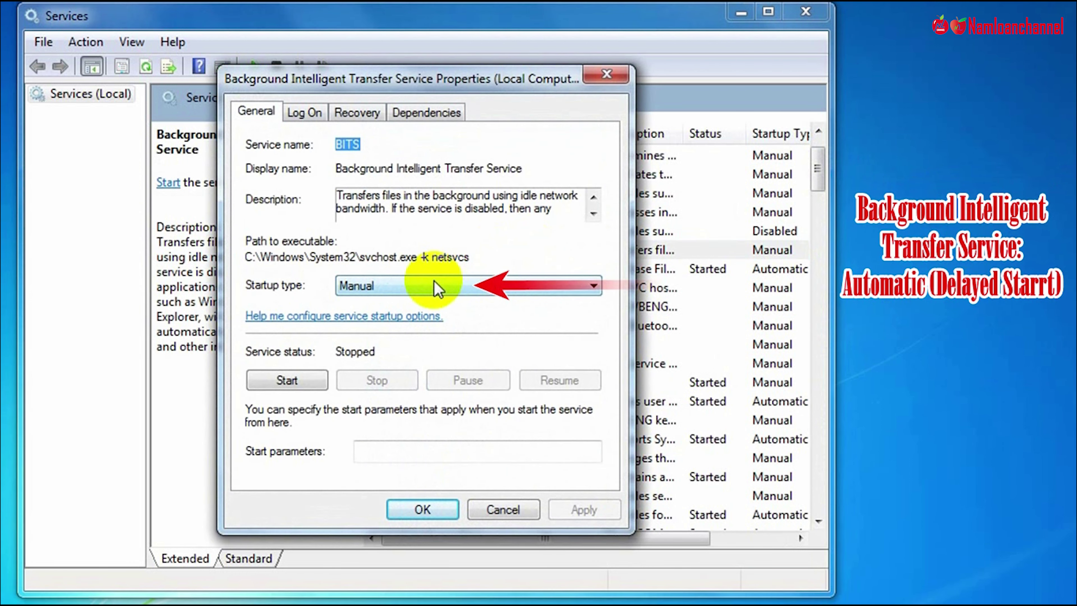
left_click(434, 281)
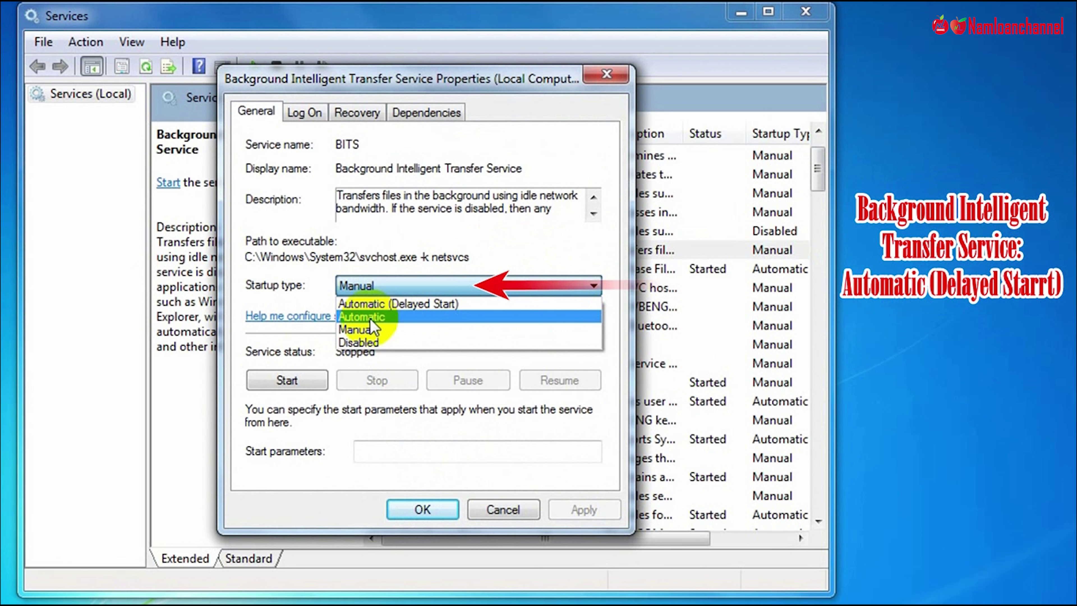
left_click(373, 303)
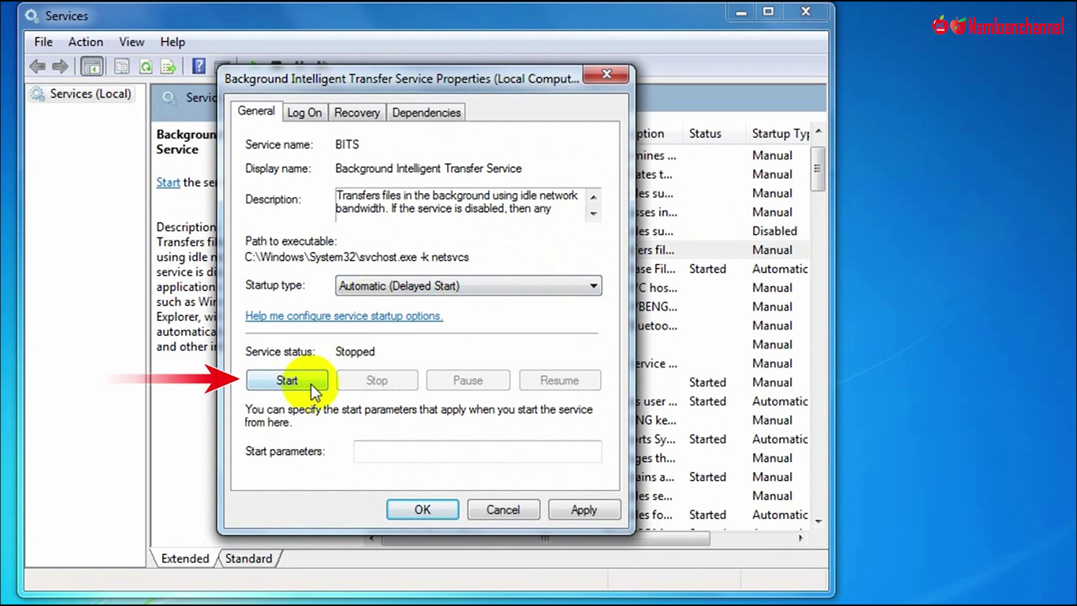
left_click(300, 381)
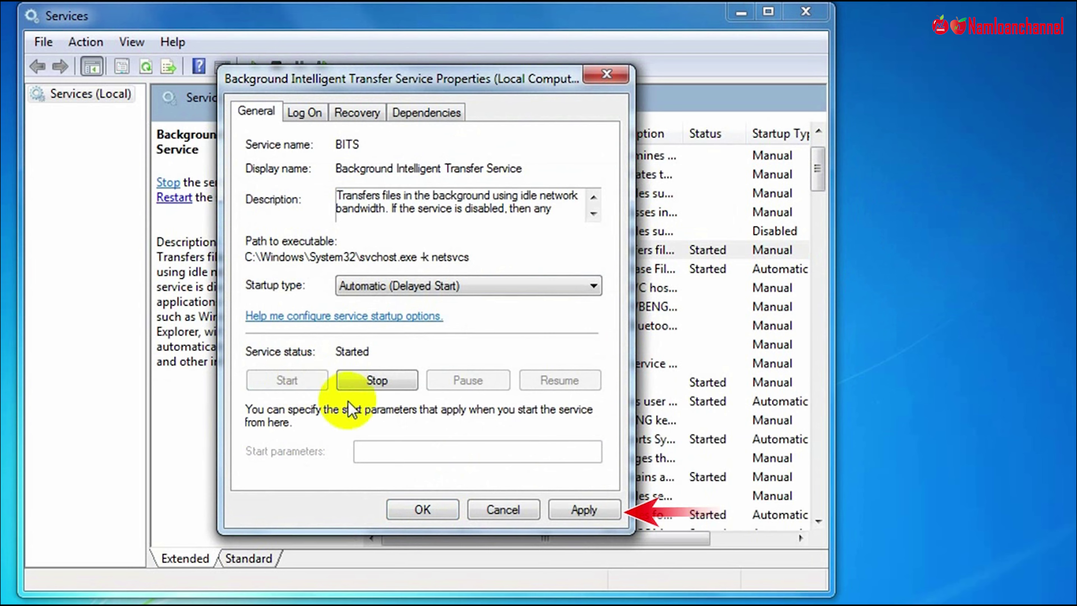
left_click(580, 513)
left_click(424, 510)
Step: Set the startup type of the IKE and AuthIP IPsec Keying Modules service to Automatic and apply it
scroll(456, 411, "down", 8)
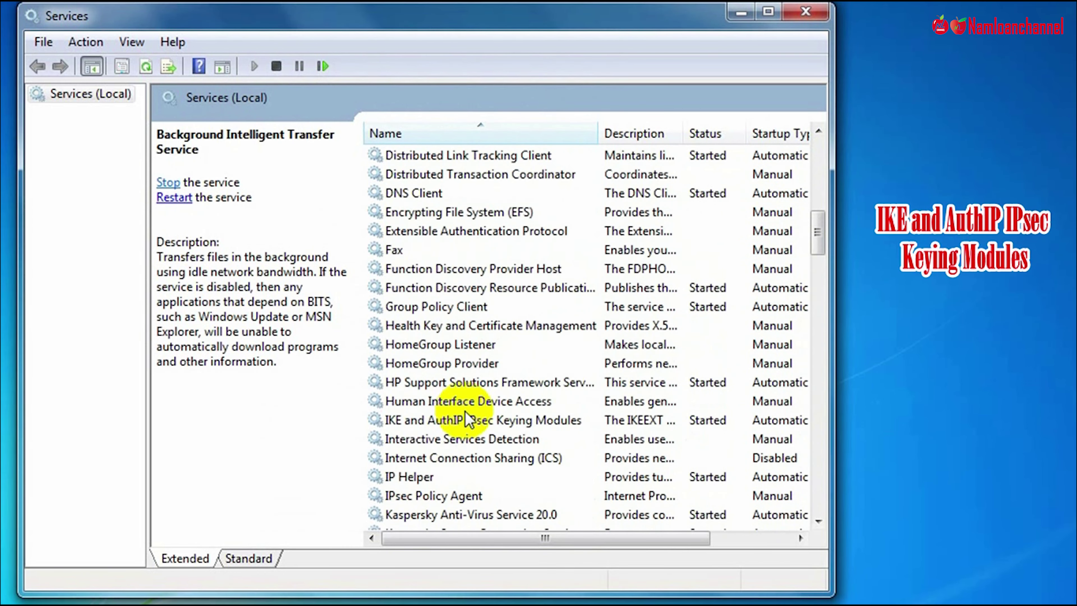
left_click(426, 365)
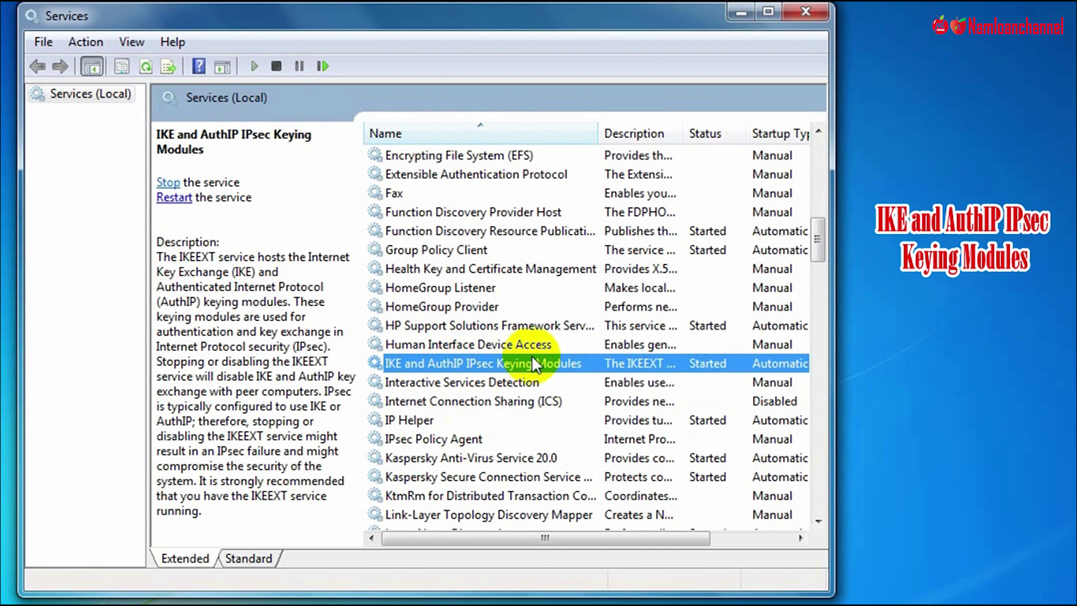
double_click(521, 367)
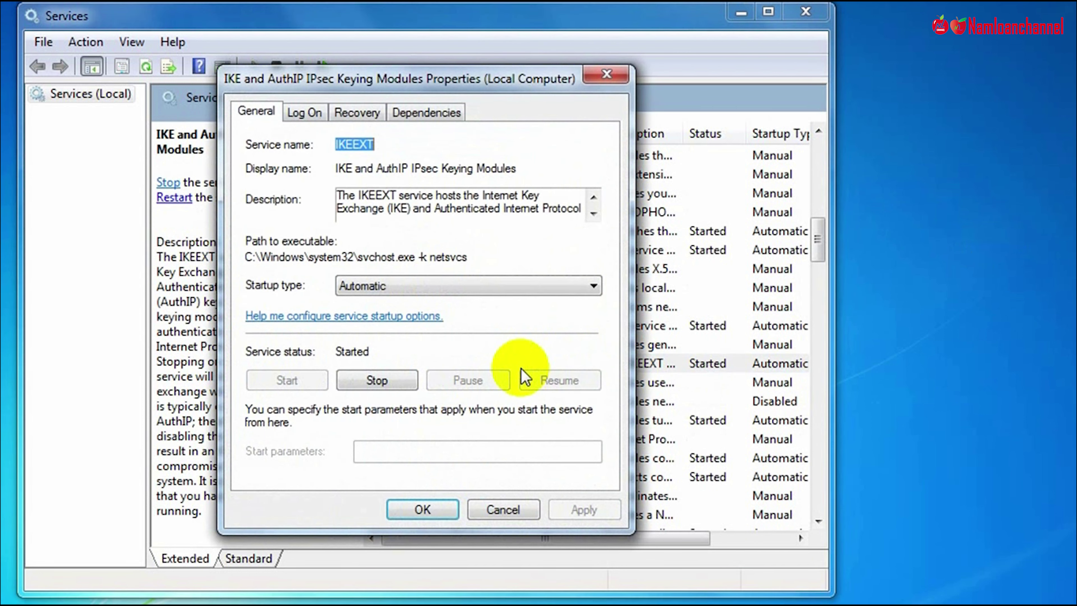
left_click(468, 285)
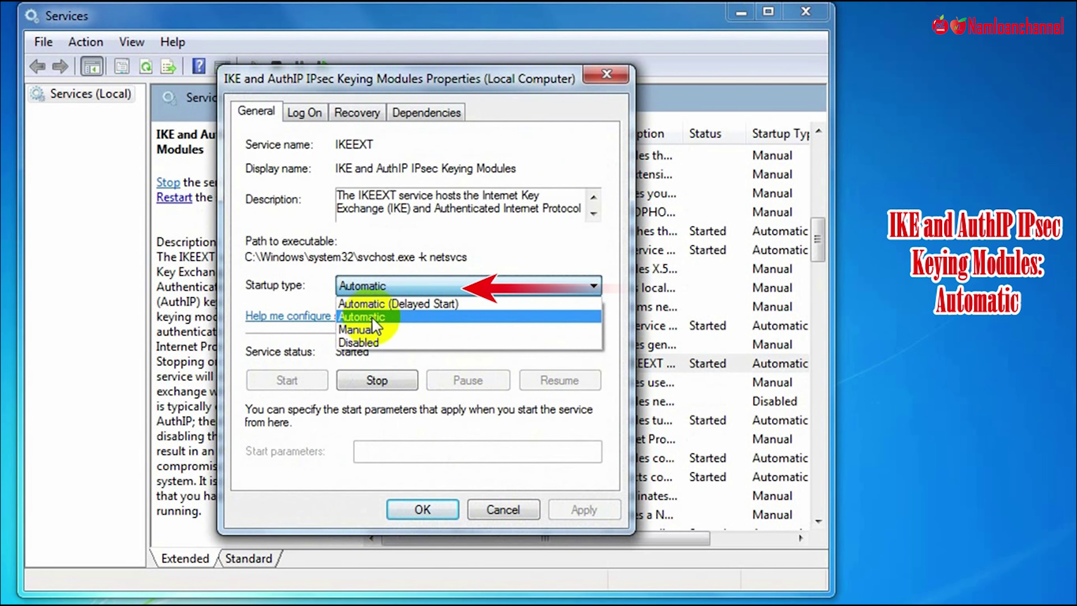
left_click(373, 318)
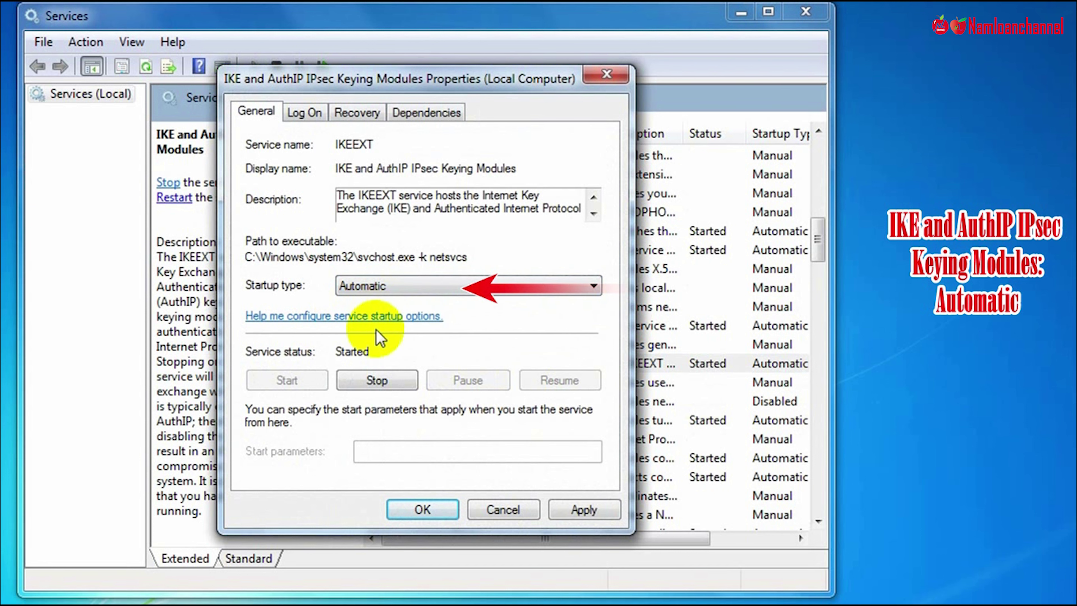
left_click(554, 510)
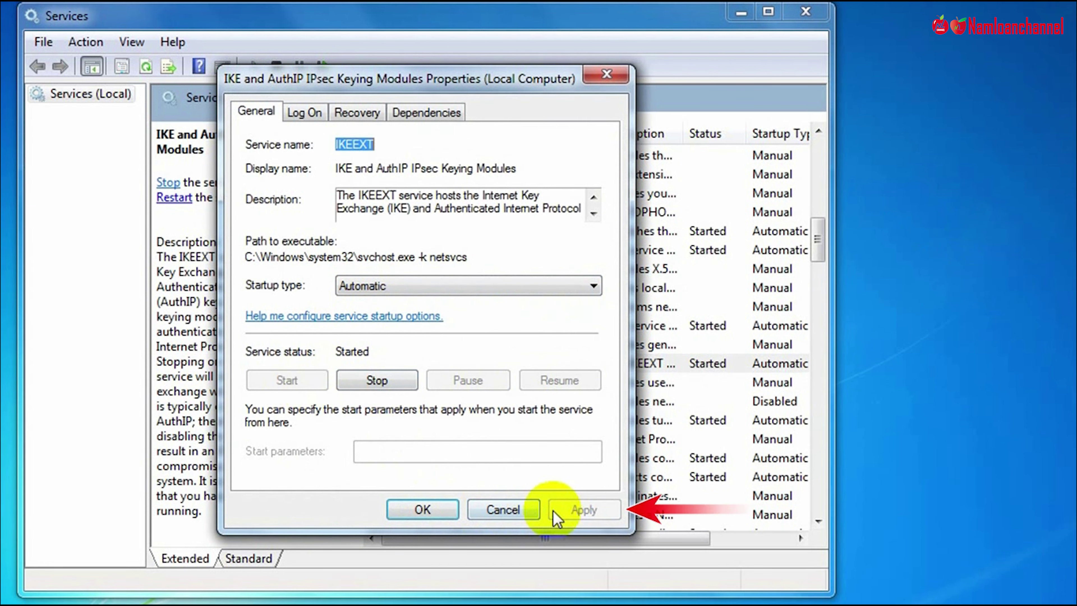
left_click(429, 509)
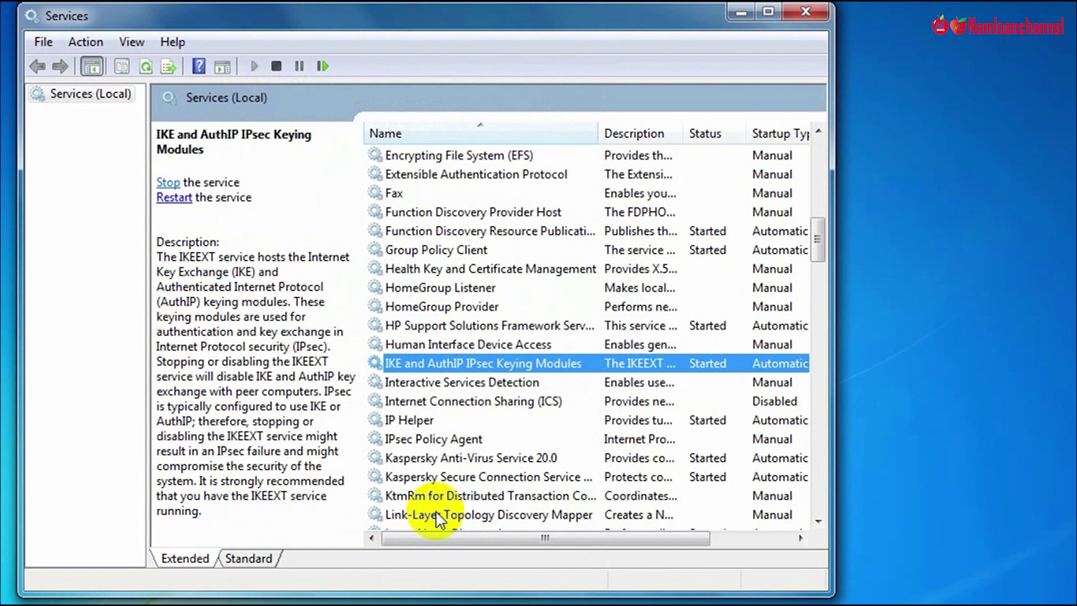
Step: Check the Server service's startup type and status in its properties and accept them
scroll(466, 425, "down", 20)
left_click(396, 382)
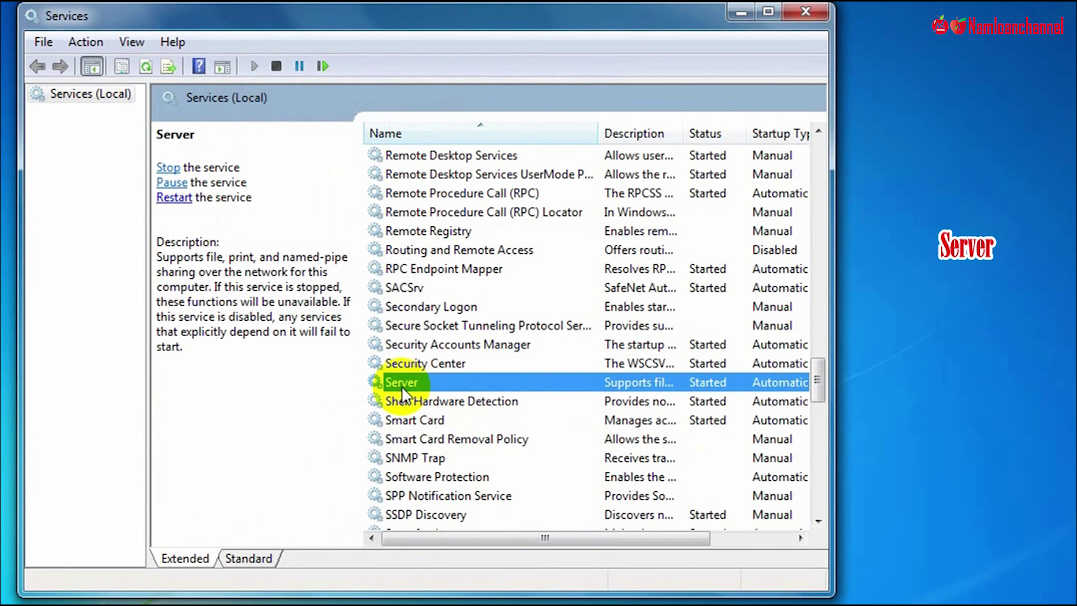
double_click(436, 384)
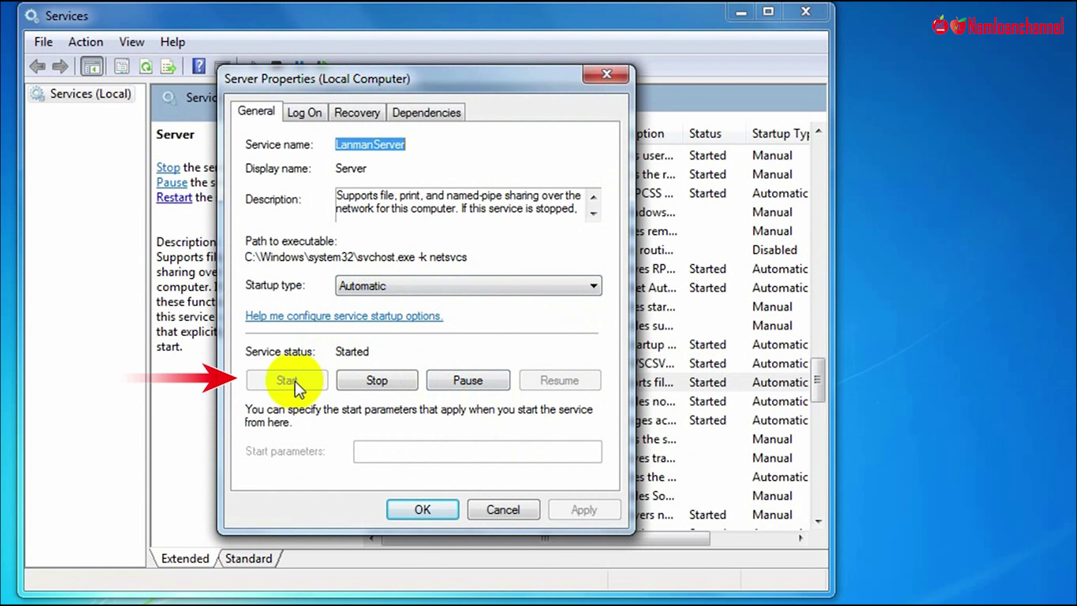
left_click(423, 514)
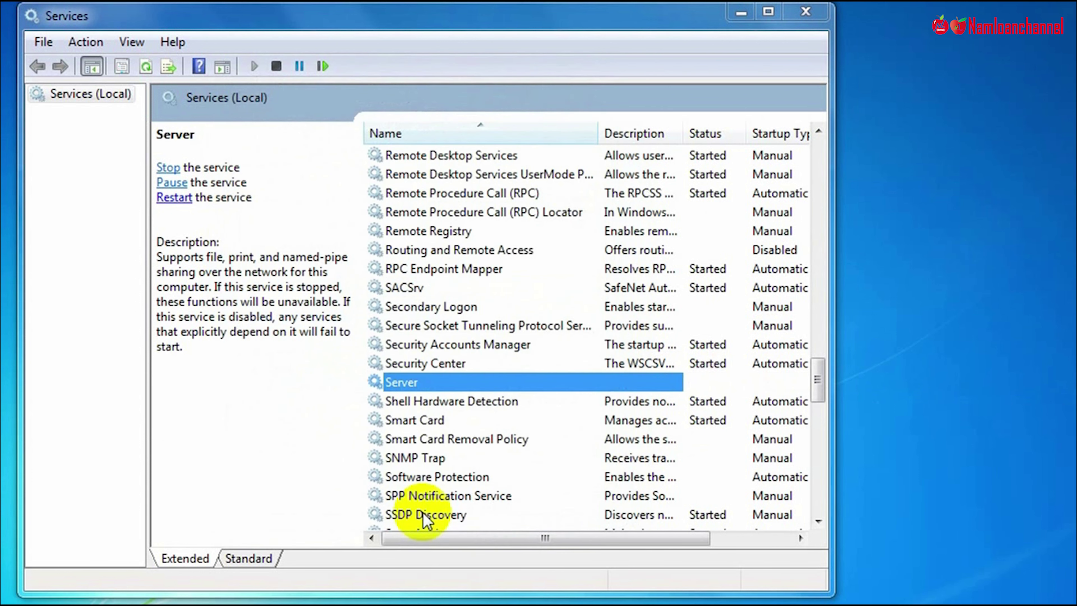
Step: Check the TCP/IP NetBIOS Helper service's startup type and status in its properties and accept them
scroll(421, 487, "down", 4)
left_click(433, 386)
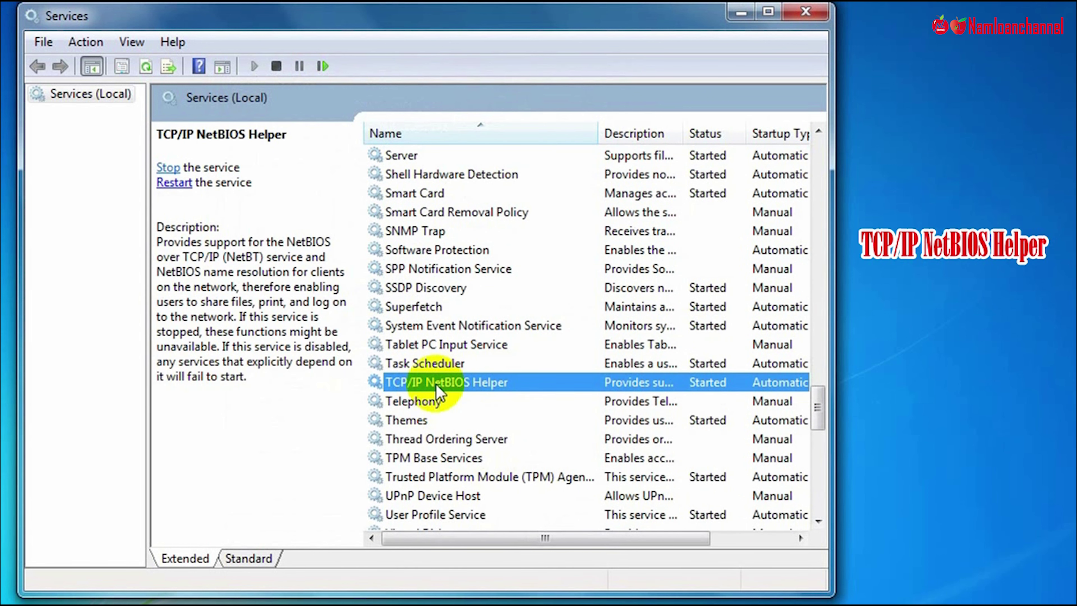
double_click(443, 386)
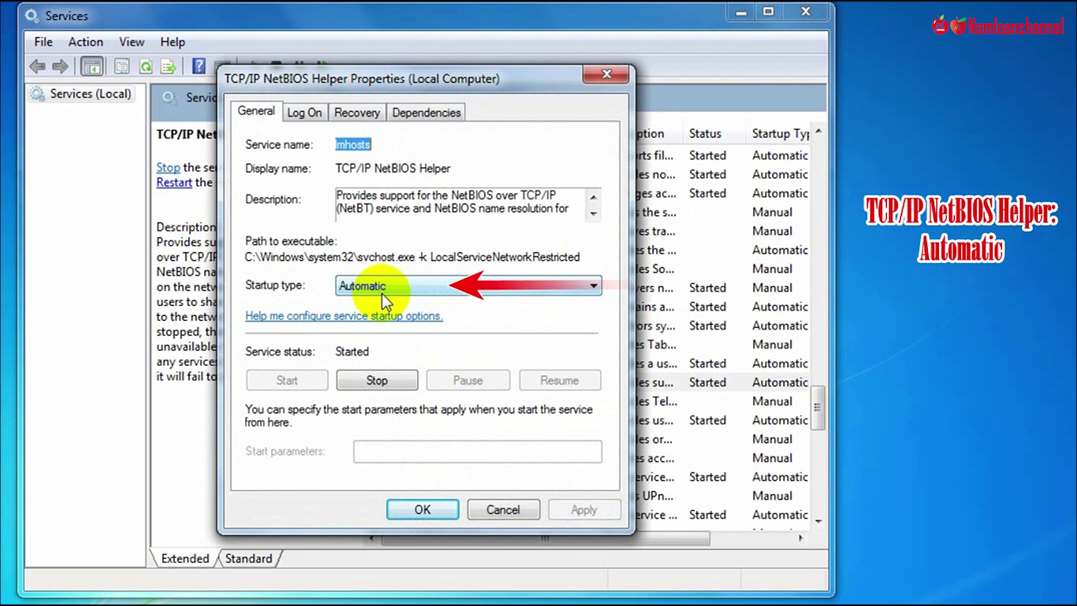
left_click(439, 509)
Step: Check the Workstation service's startup type and status in its properties and accept them
scroll(517, 471, "down", 12)
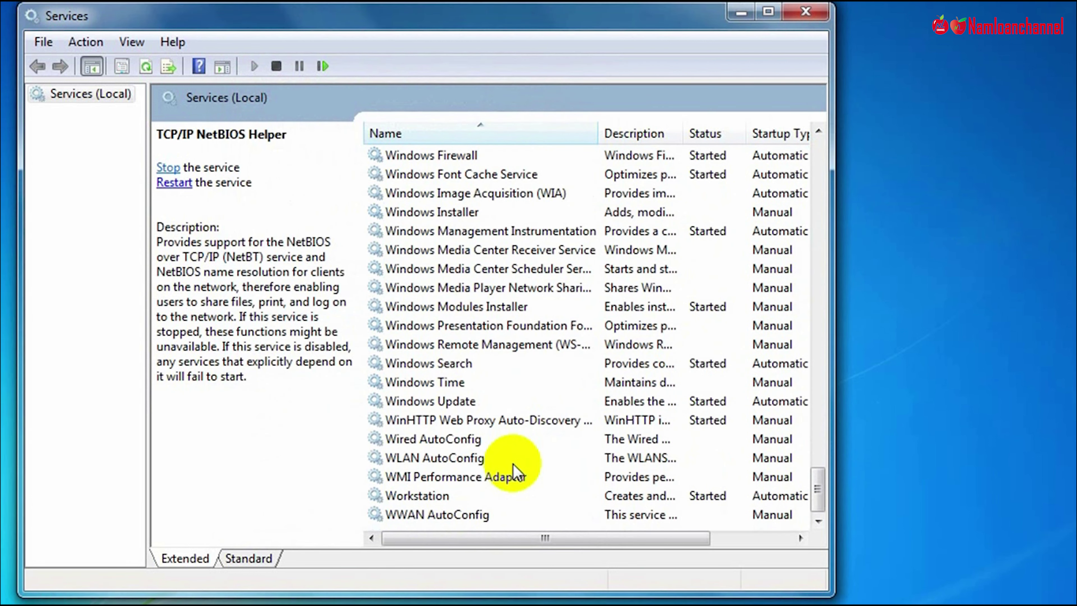
left_click(432, 497)
double_click(418, 497)
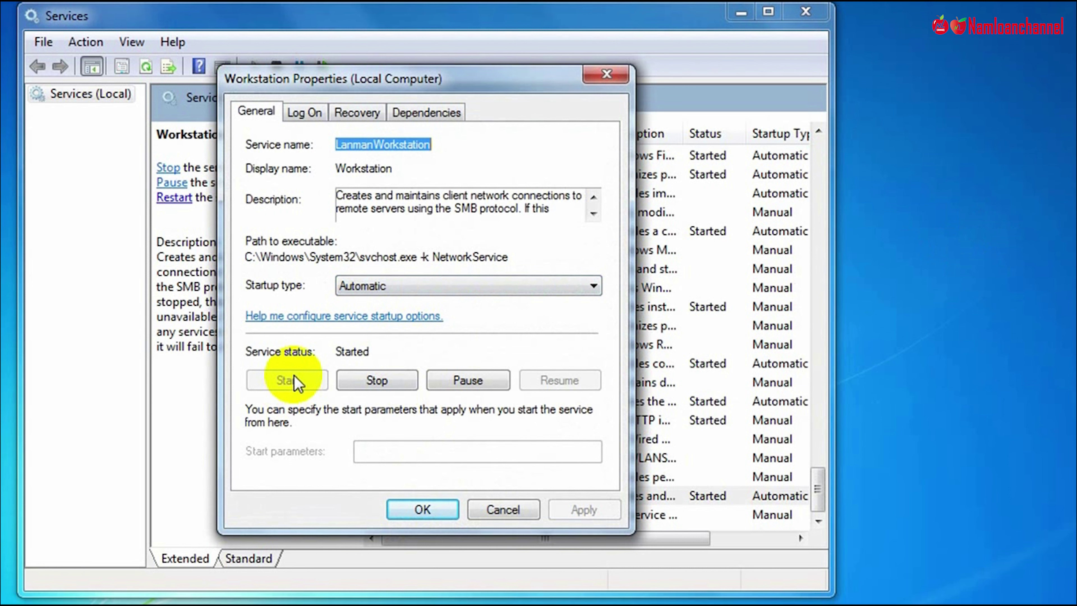
left_click(433, 512)
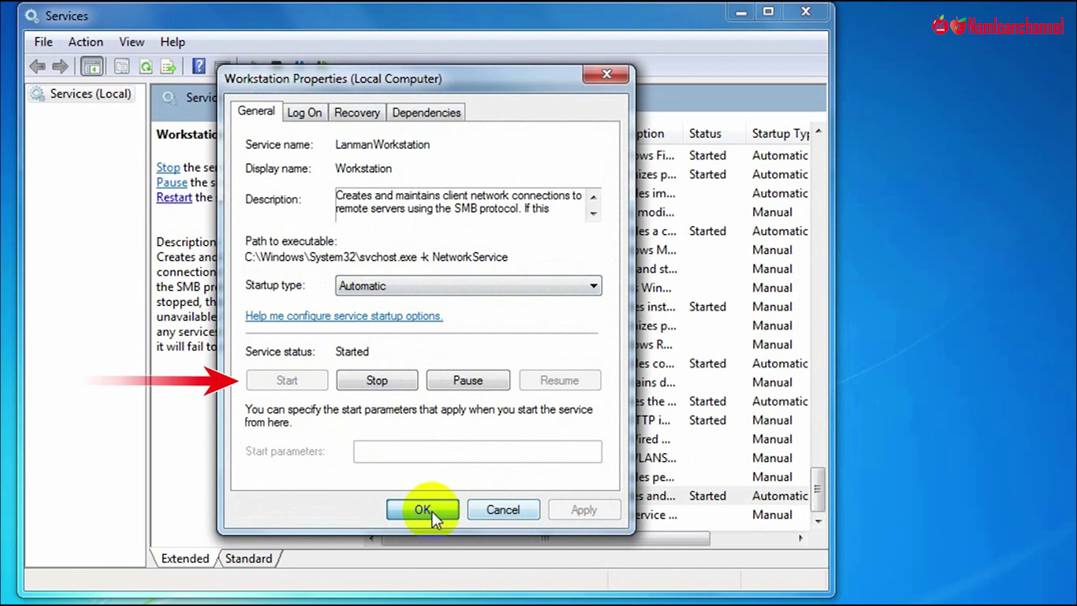
Step: Set the Windows Time service's startup type to Automatic and start the service, applying the change
left_click(426, 383)
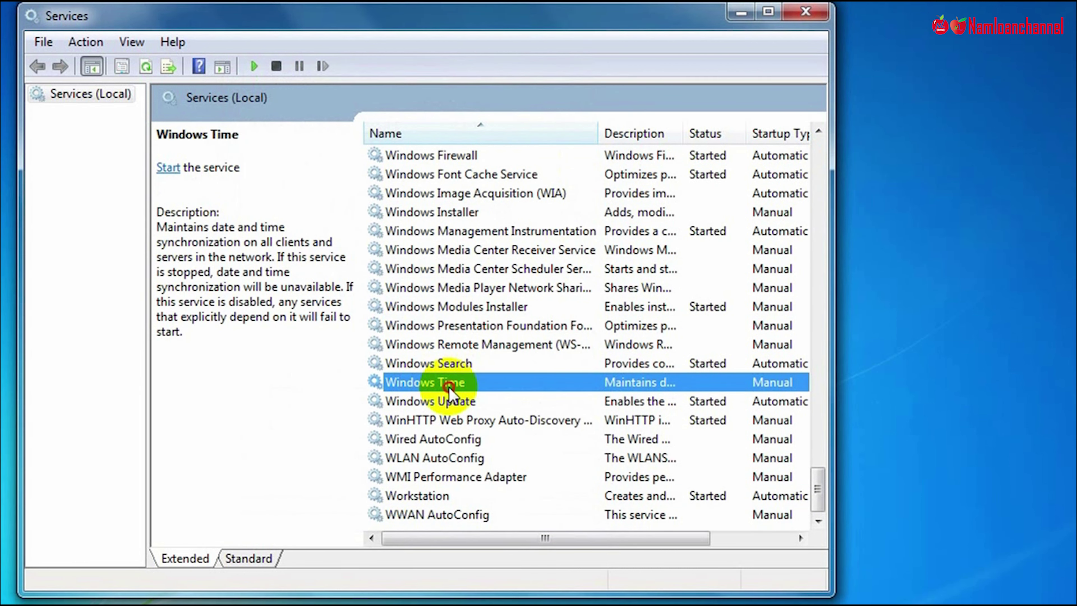
double_click(448, 386)
left_click(551, 286)
left_click(377, 317)
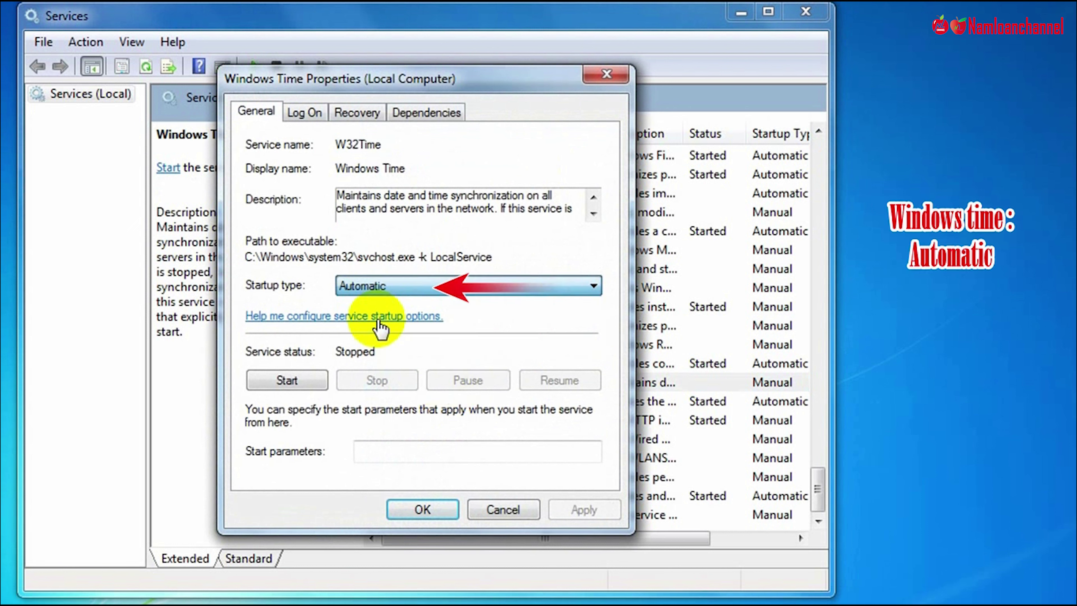
left_click(297, 384)
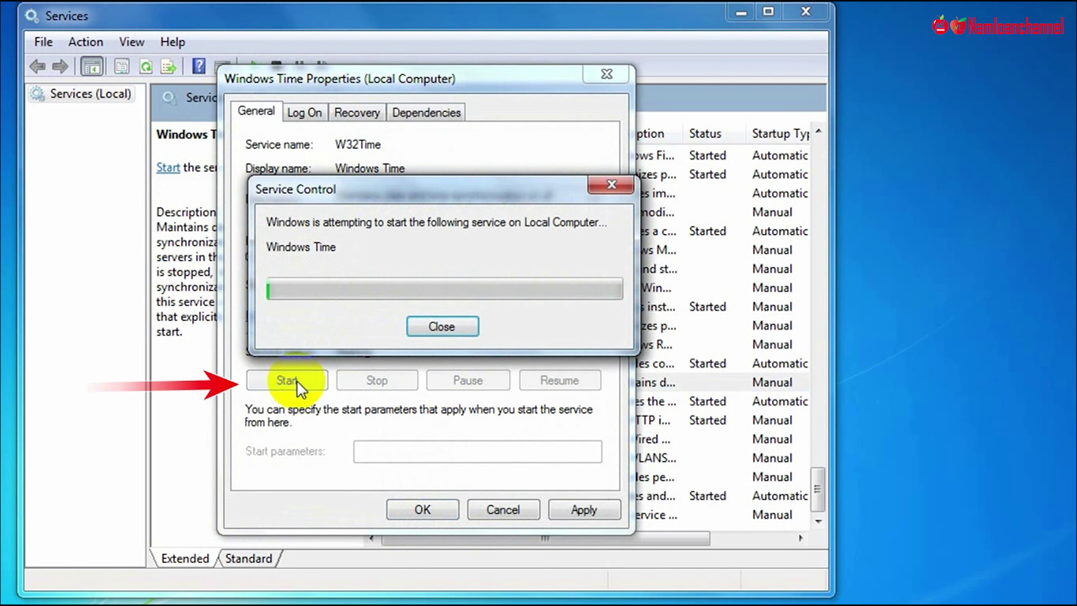
left_click(560, 509)
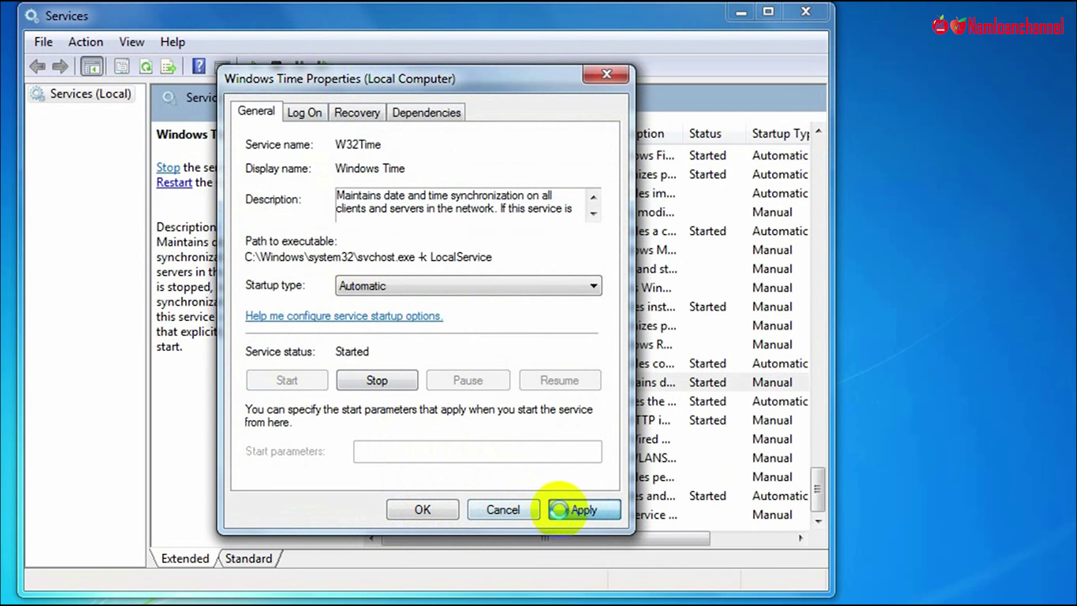
left_click(432, 514)
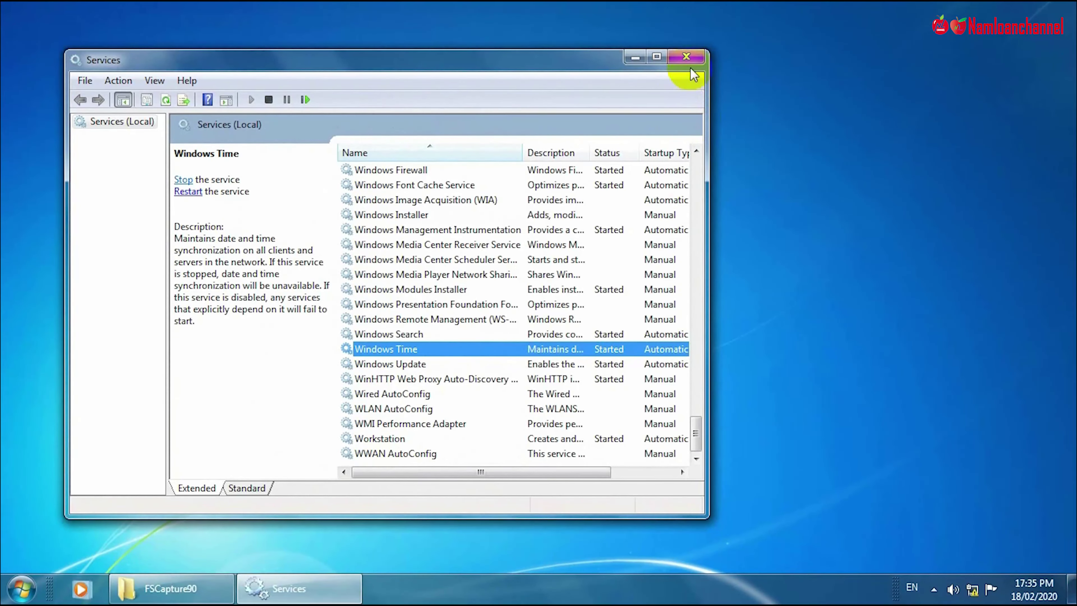
Step: Close the Services console and restart the computer
left_click(784, 19)
left_click(22, 589)
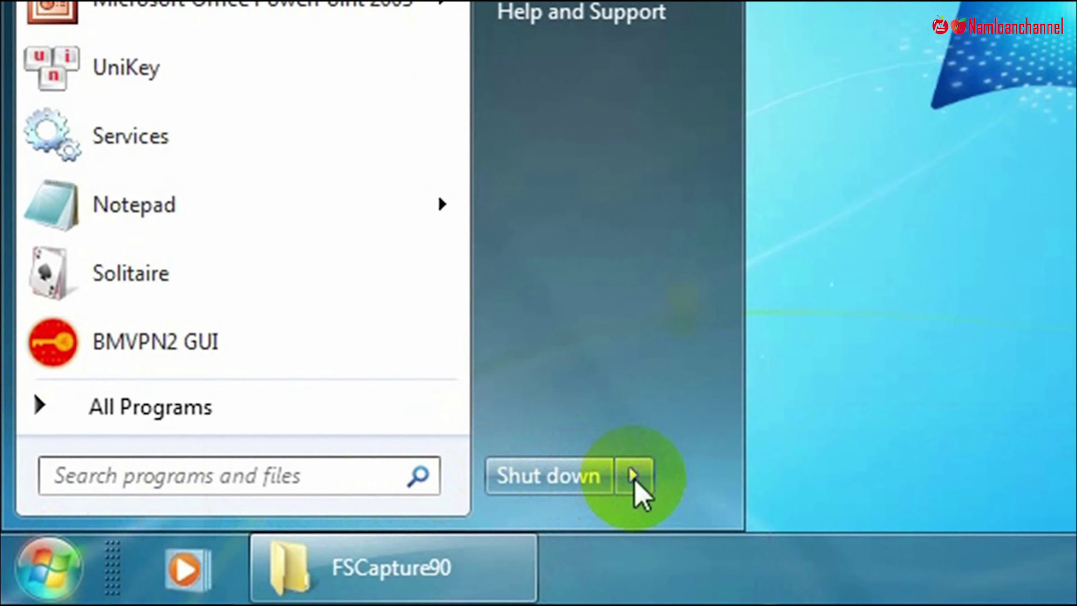
left_click(635, 484)
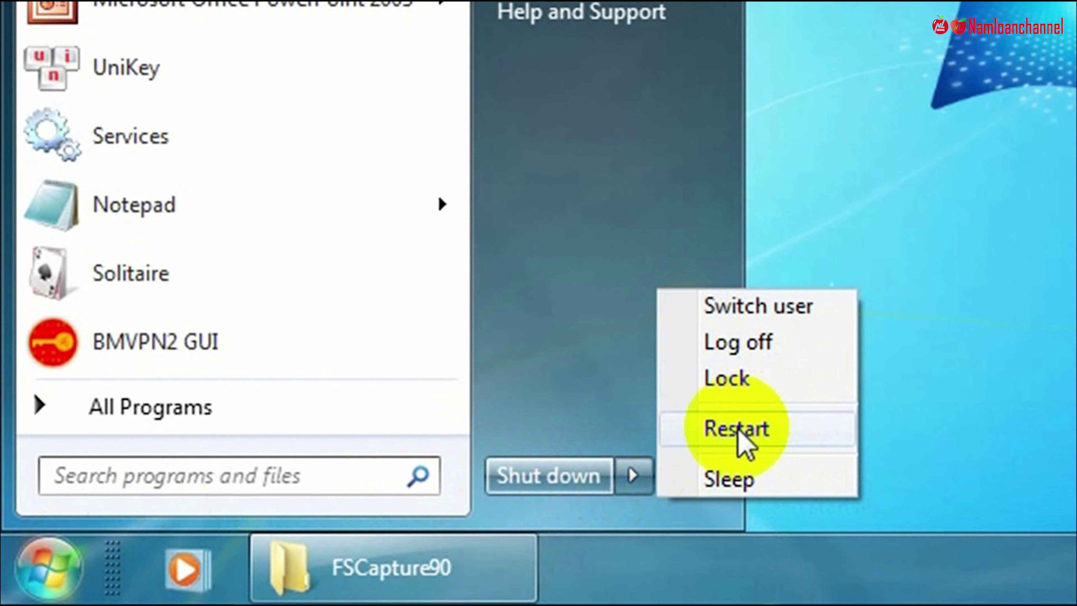
left_click(740, 428)
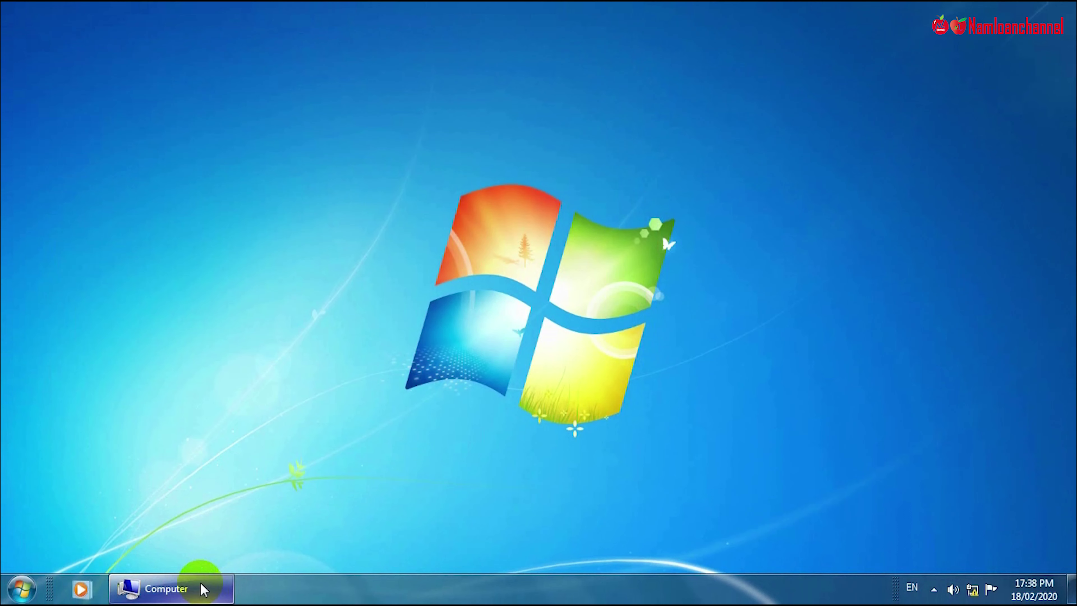
Step: Switch to the Computer window in Windows Explorer and open the folder C:\Windows\SoftwareDistribution
left_click(201, 589)
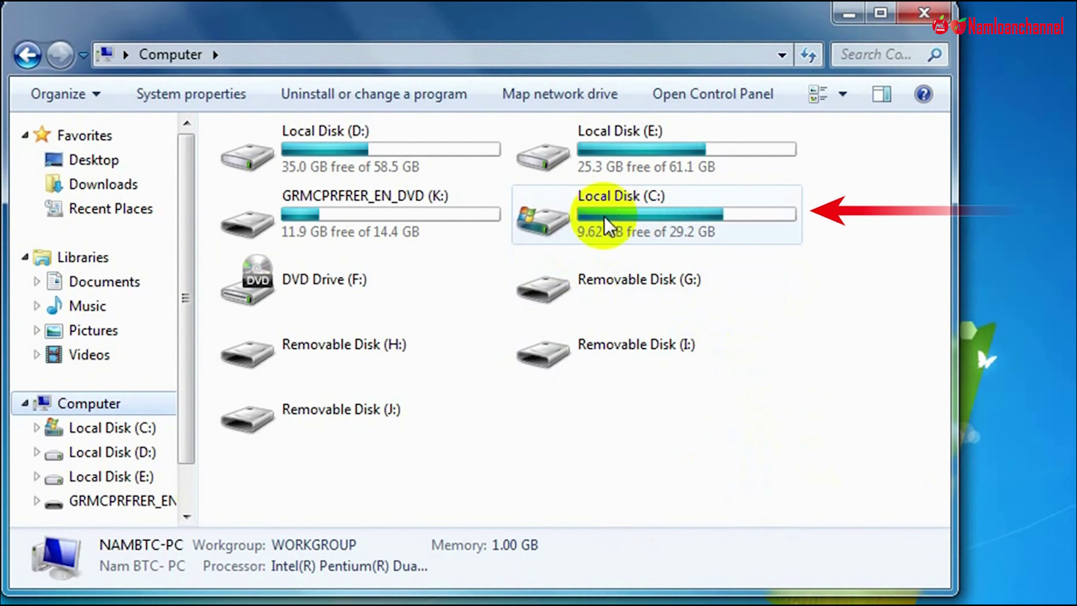
left_click(628, 233)
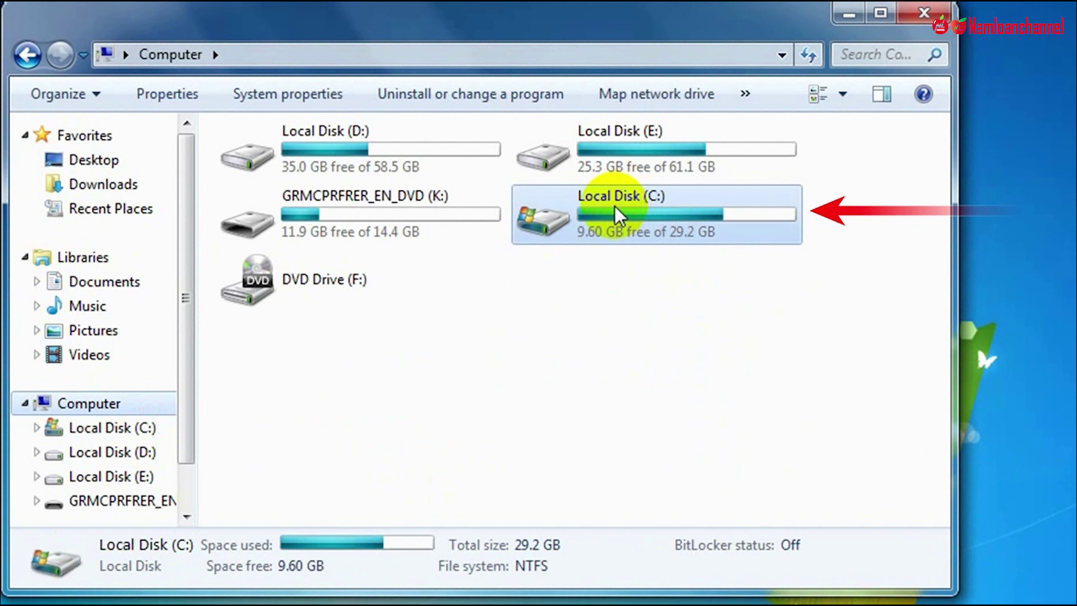
double_click(629, 223)
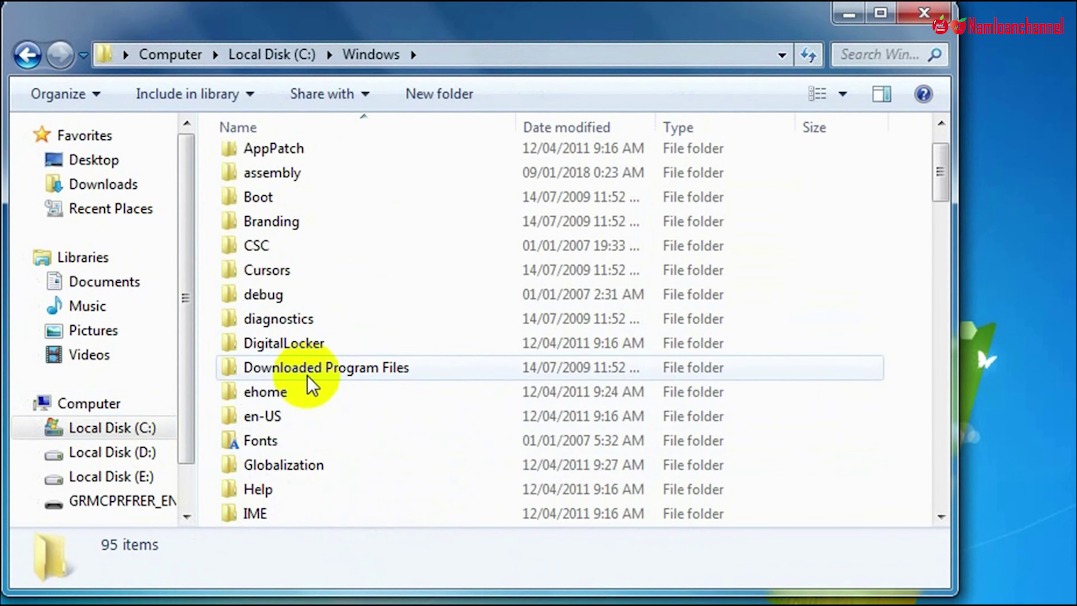
scroll(312, 385, "down", 9)
left_click(307, 250)
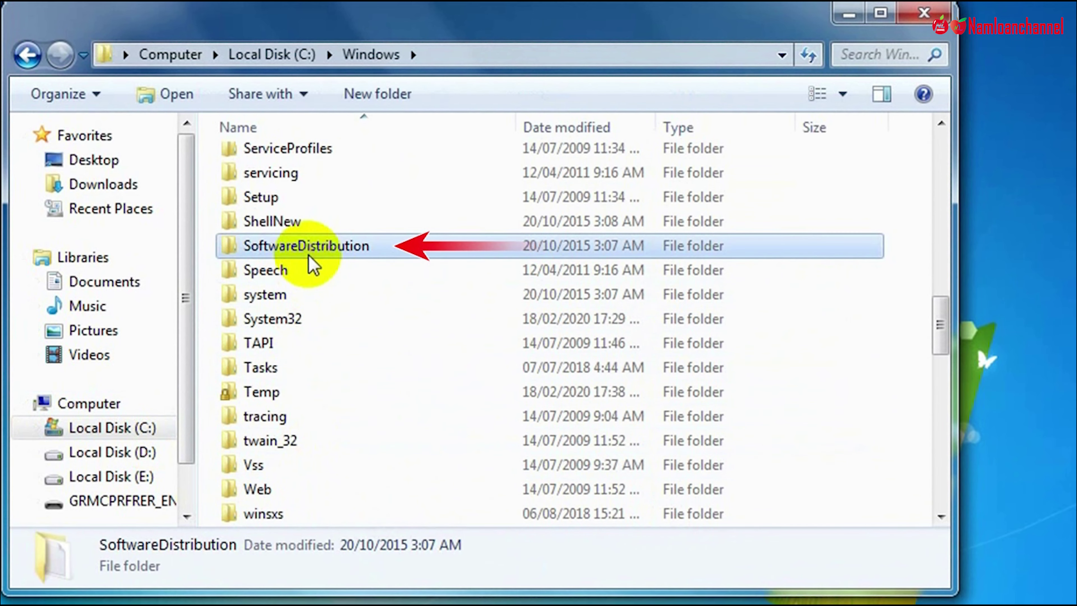
double_click(346, 248)
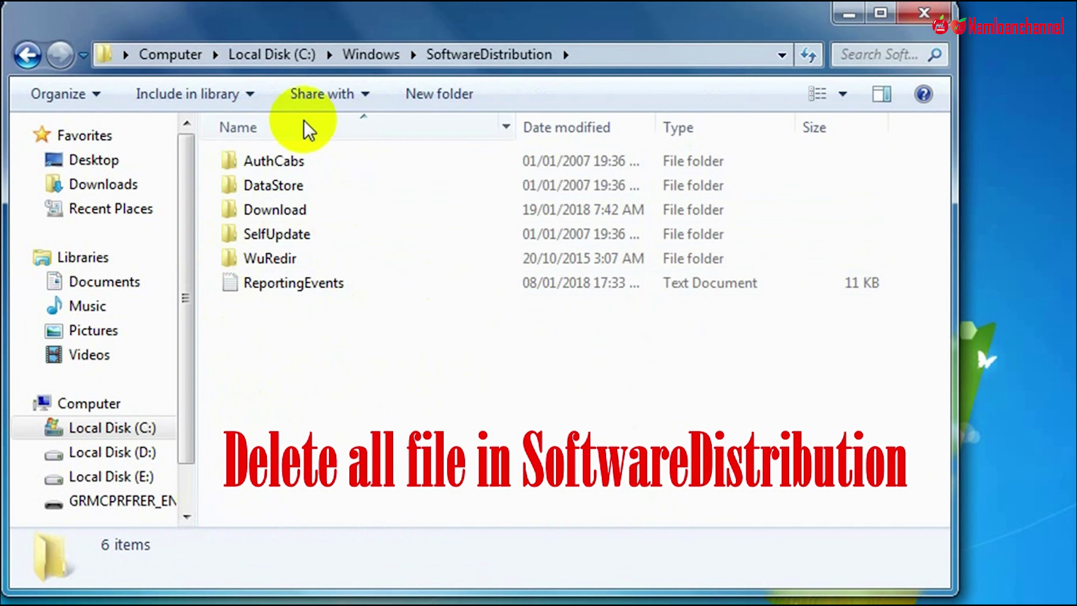
Step: Try to delete everything in the SoftwareDistribution folder, retrying the locked file once and cancelling the remaining deletion
left_click_drag(403, 387, 240, 118)
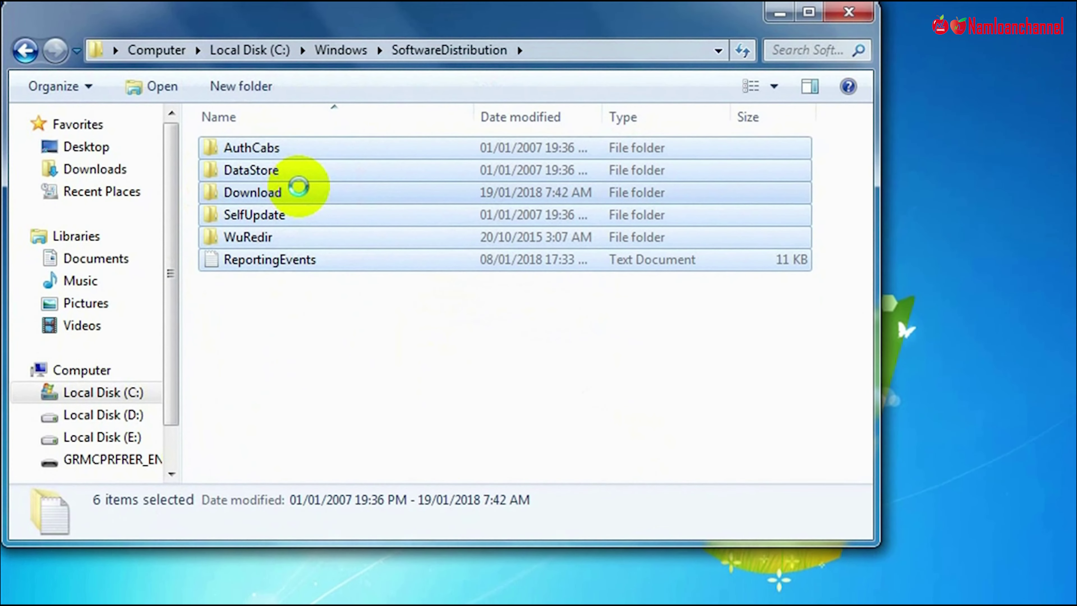
right_click(320, 204)
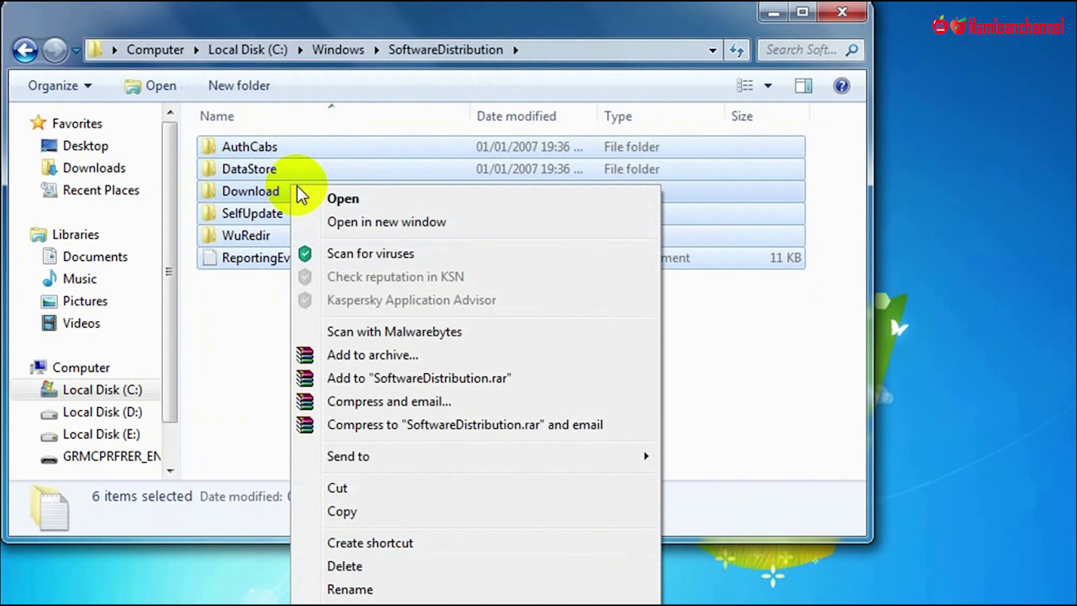
left_click(350, 566)
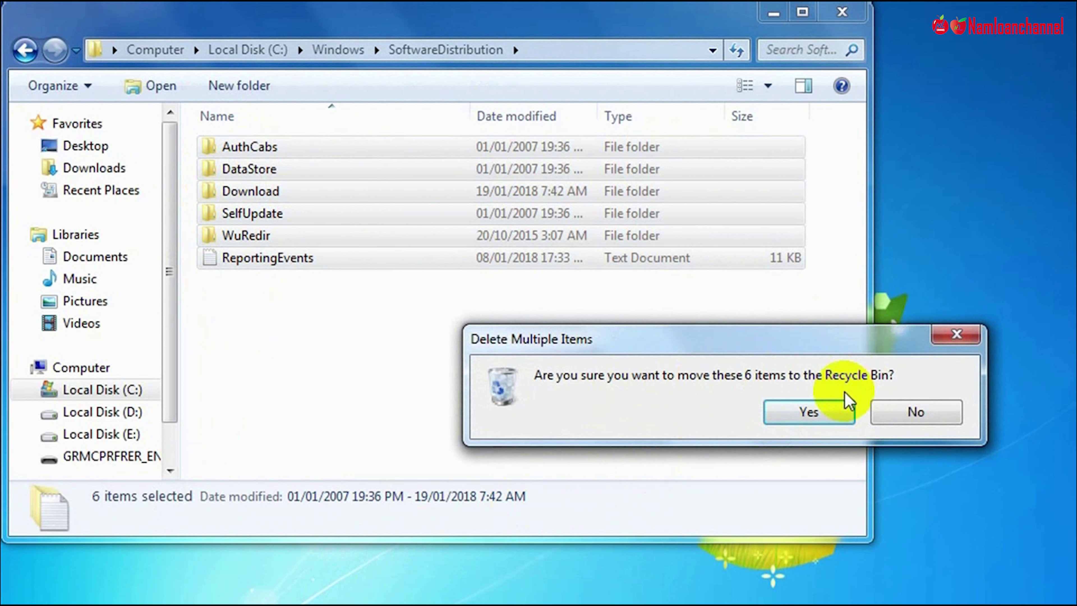
left_click(809, 414)
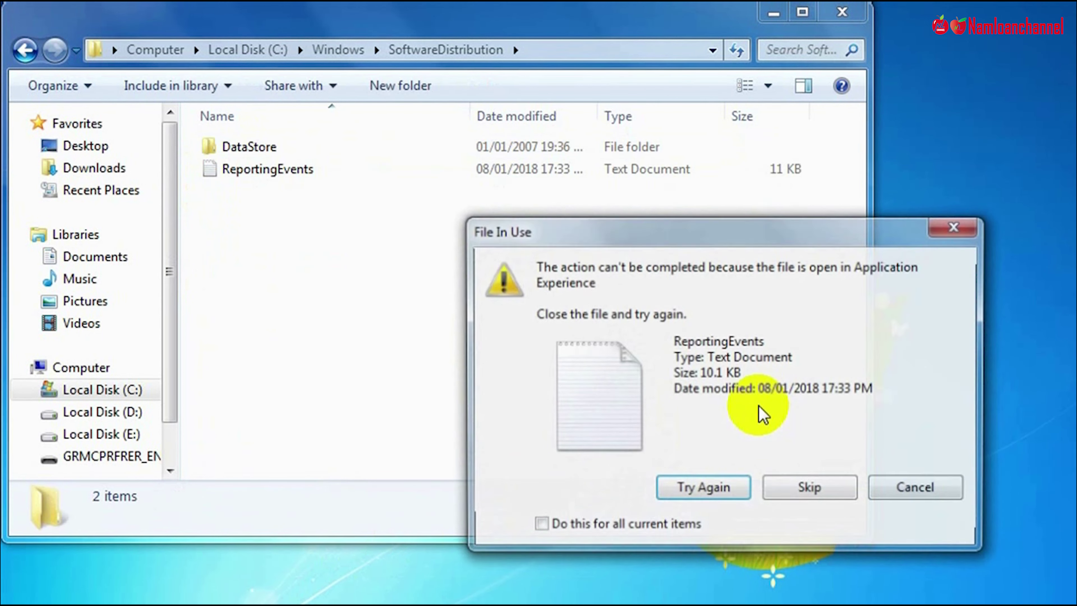
left_click(723, 483)
left_click(910, 491)
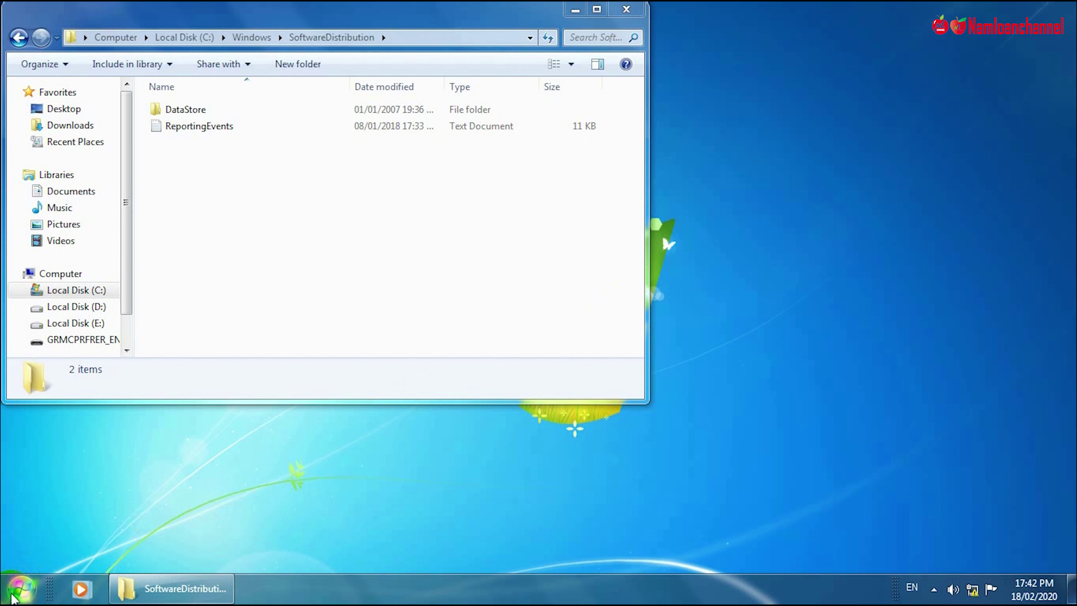
Step: Open the Services console by searching for services.msc
left_click(12, 598)
type("services.msc")
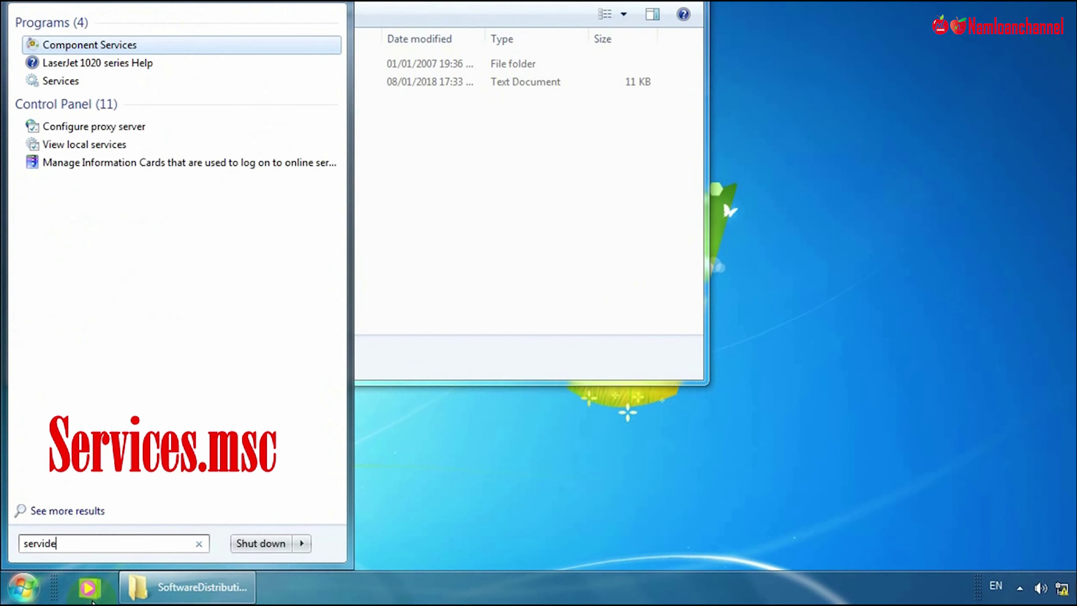
left_click(64, 46)
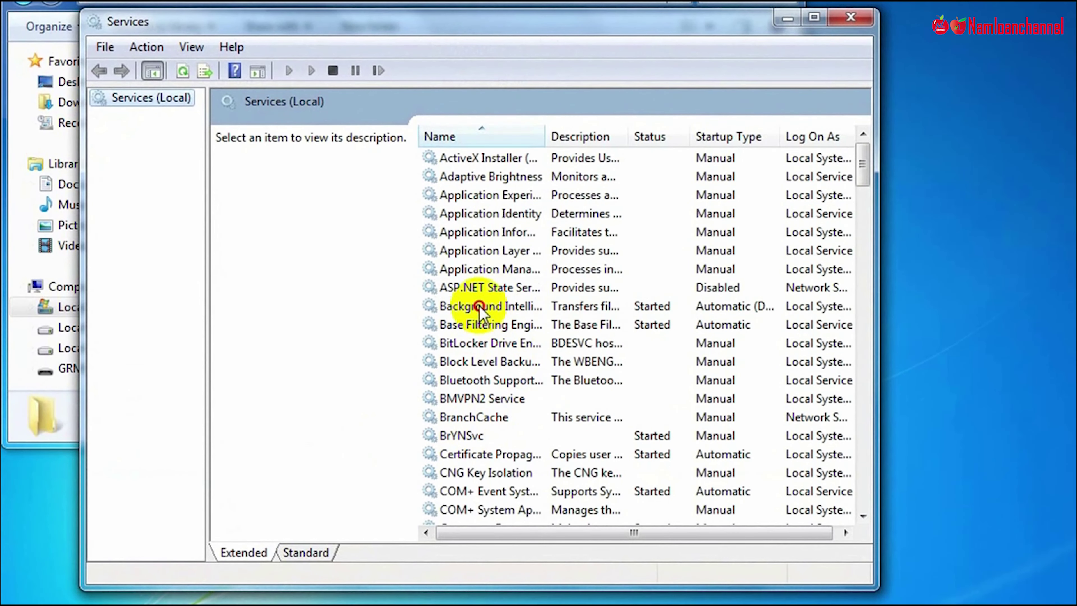
Step: Widen the Name column and stop the Background Intelligent Transfer Service from its properties
left_click(388, 290)
left_click_drag(625, 142, 672, 143)
double_click(513, 311)
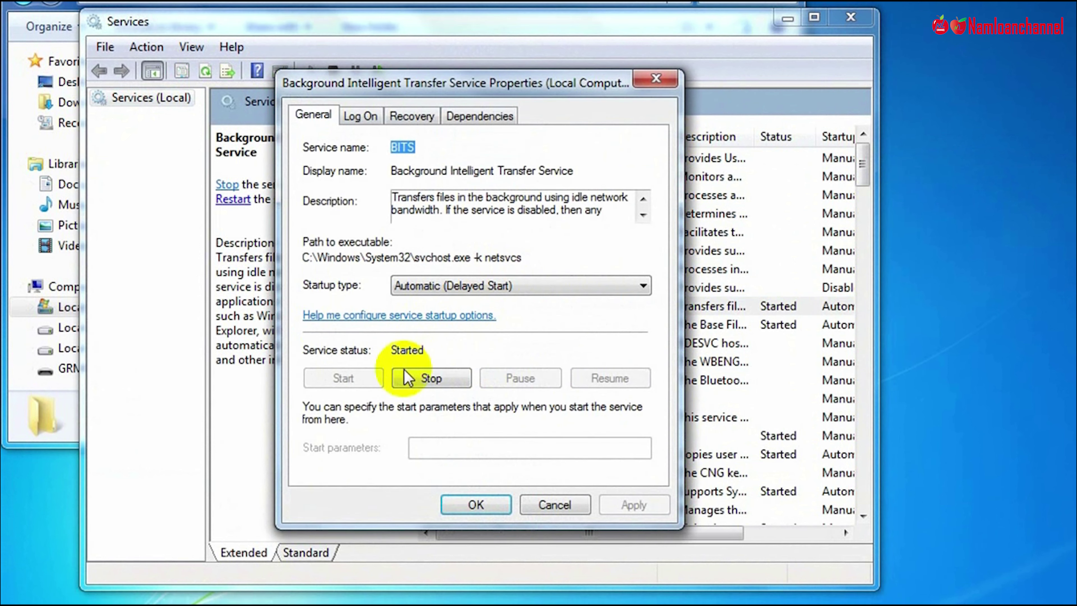
left_click(435, 379)
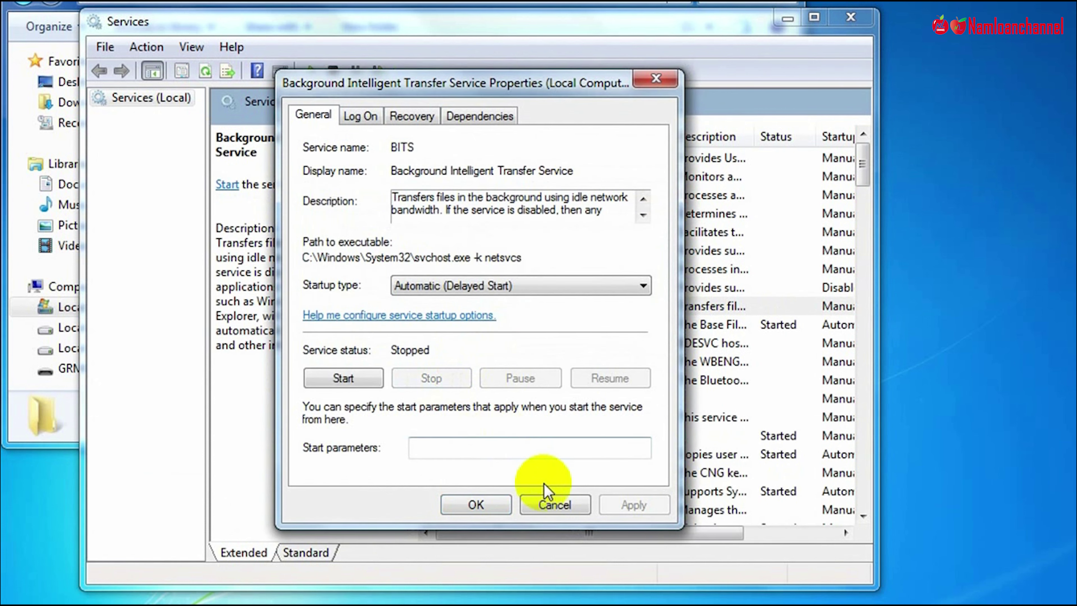
left_click(503, 506)
Step: Set the Windows Update service's startup type to Disabled and stop the service, applying the change
scroll(513, 297, "down", 20)
left_click(513, 398)
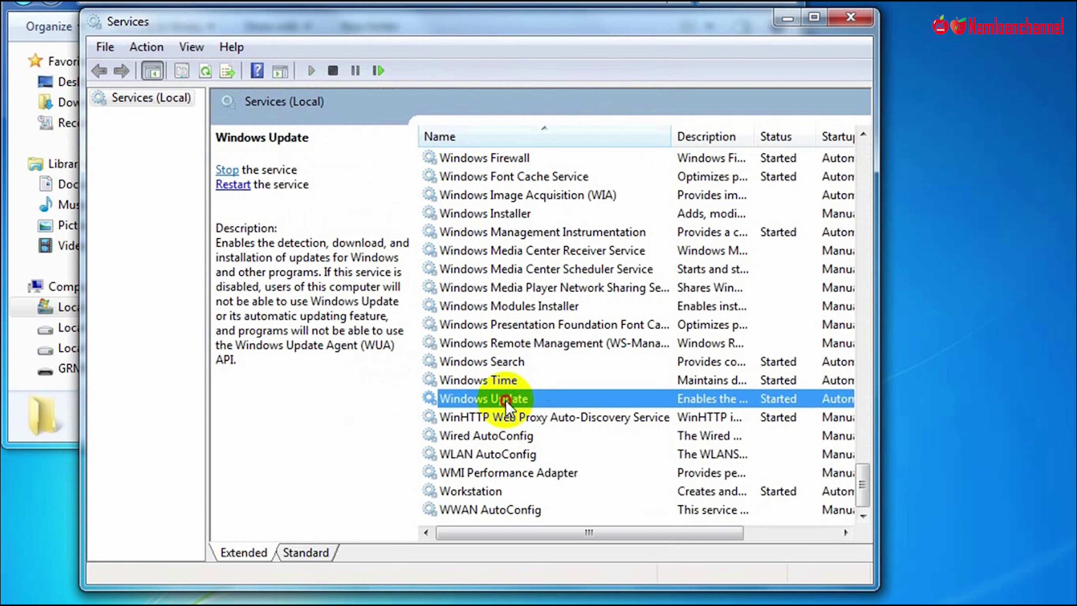
double_click(507, 401)
left_click(424, 286)
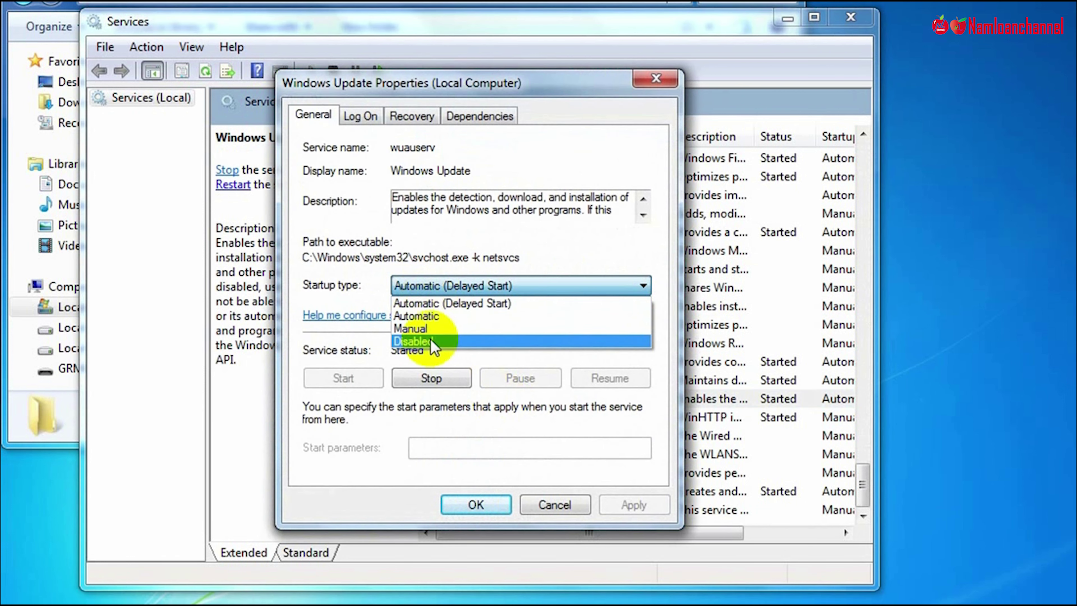
left_click(432, 342)
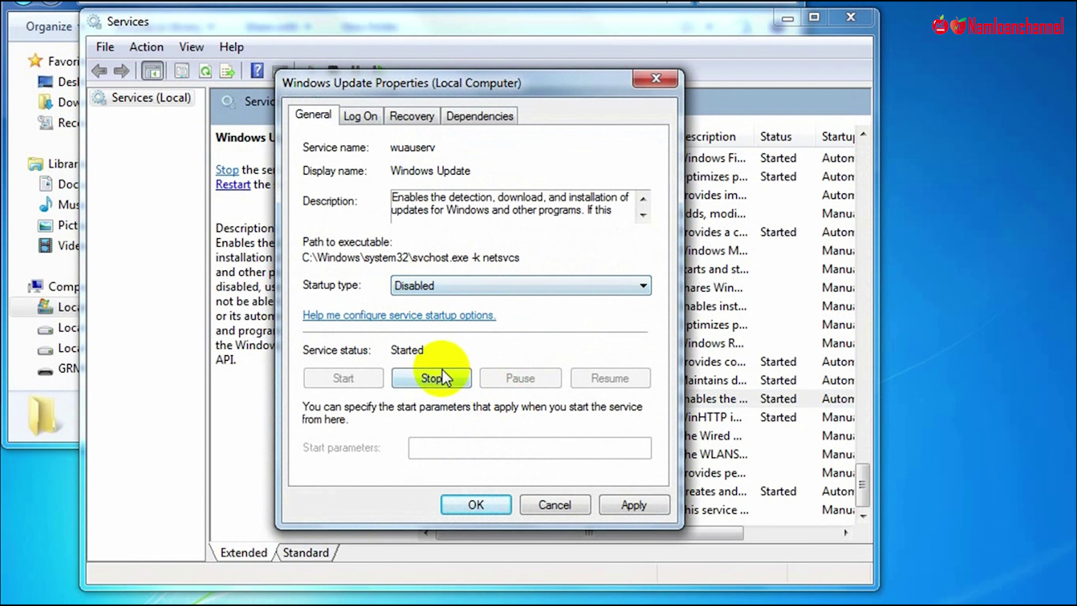
left_click(437, 378)
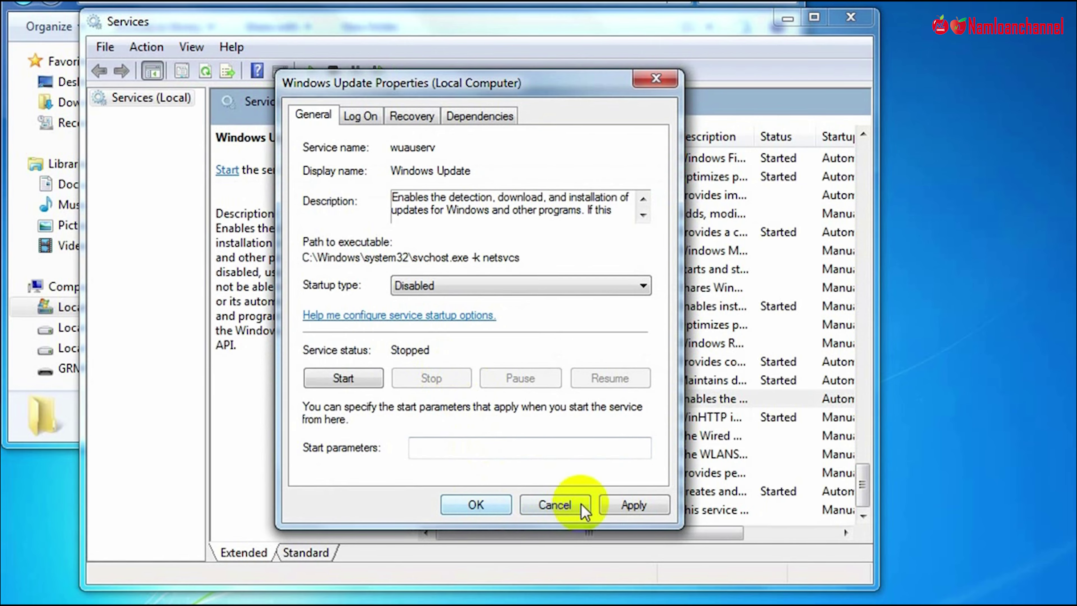
left_click(611, 505)
left_click(476, 505)
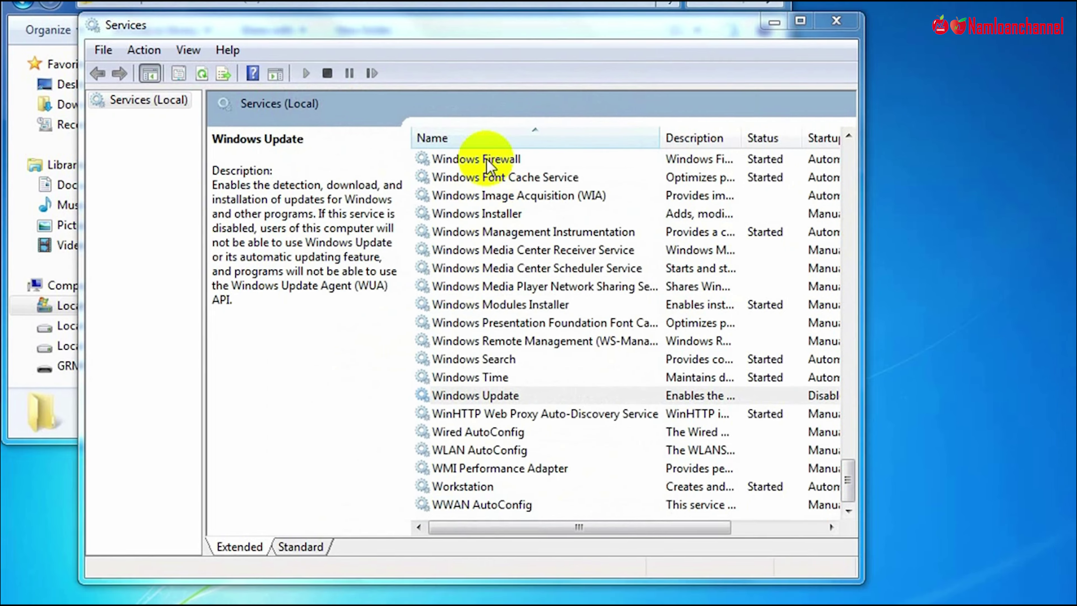
Step: Switch to the SoftwareDistribution folder window and delete the remaining DataStore folder and ReportingEvents file
left_click(496, 1)
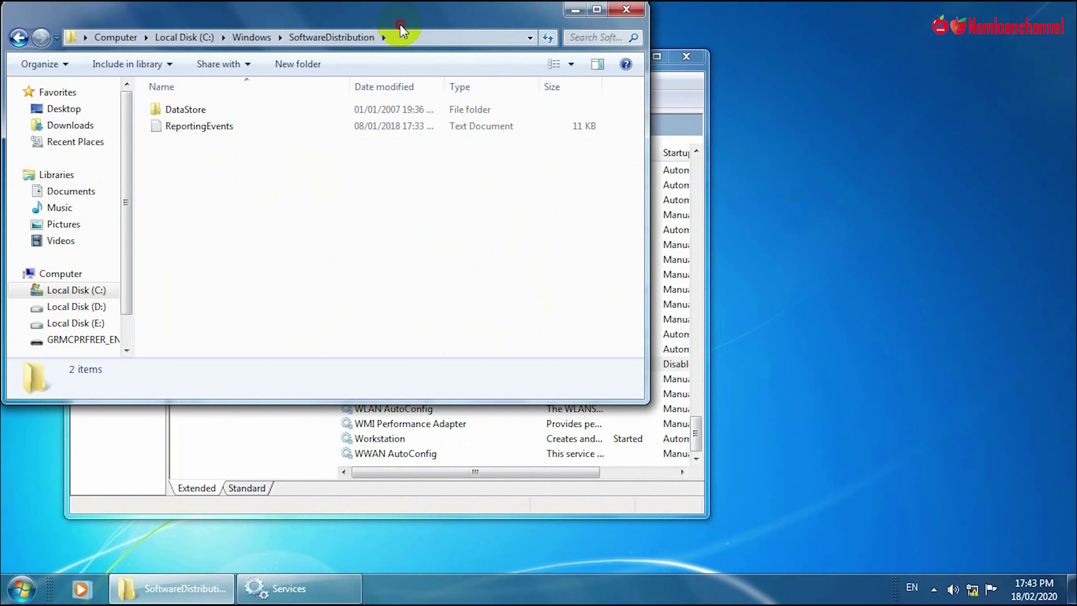
left_click_drag(220, 153, 170, 113)
right_click(169, 112)
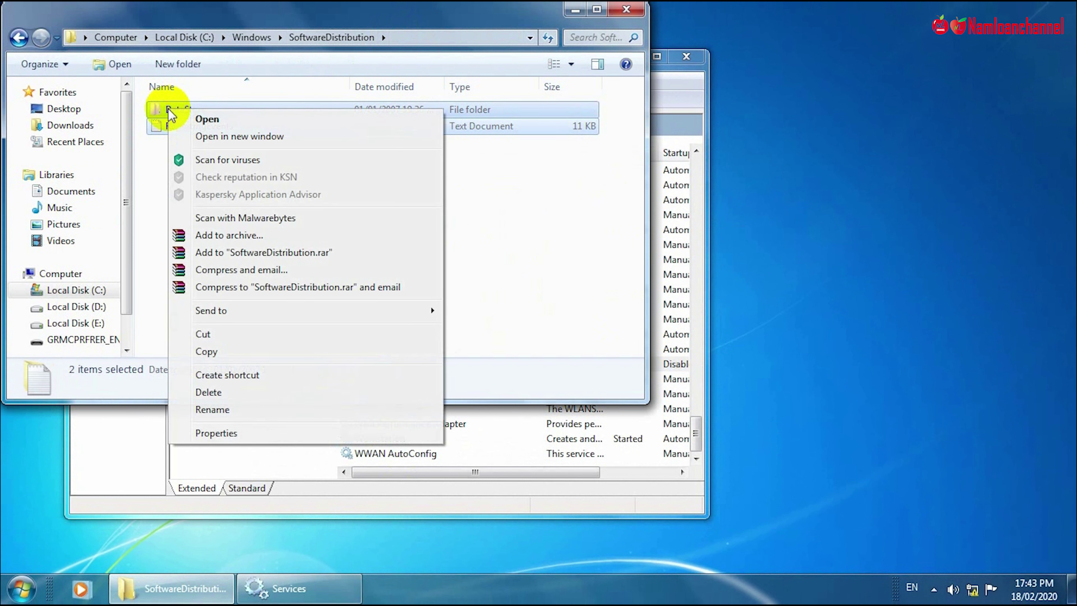
left_click(219, 390)
left_click(589, 306)
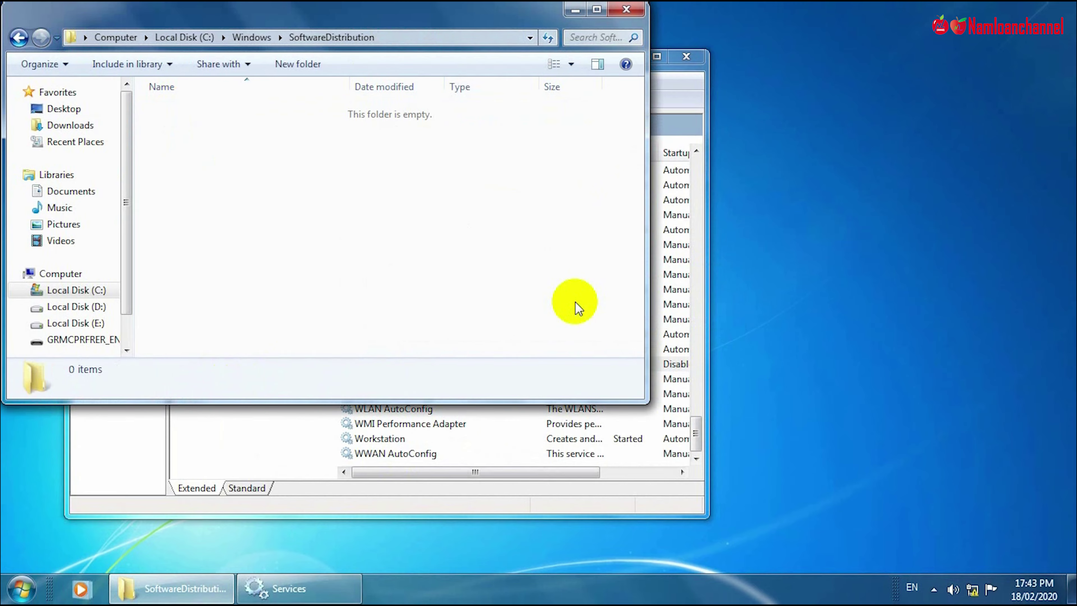
Step: Switch to the Services console, set the Windows Update service's startup type to Automatic (Delayed Start), and start the service
left_click(432, 472)
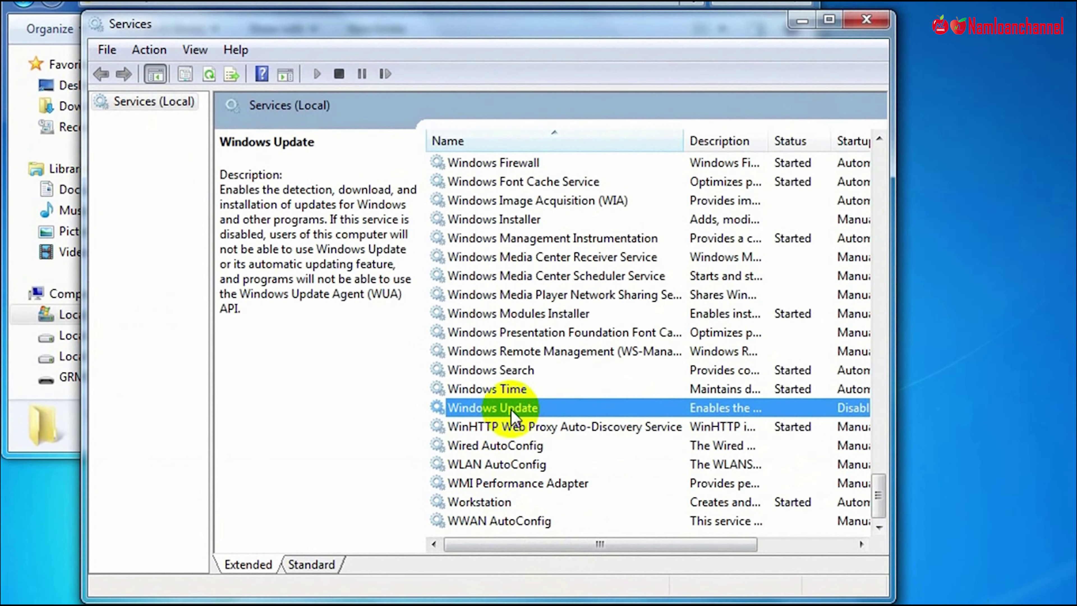
double_click(511, 408)
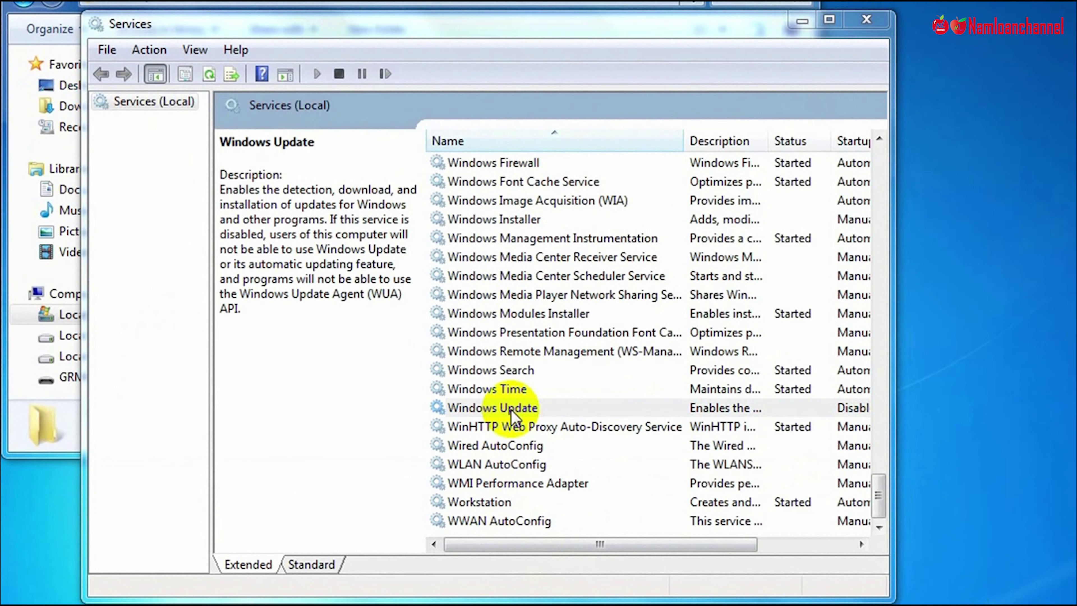
left_click(449, 297)
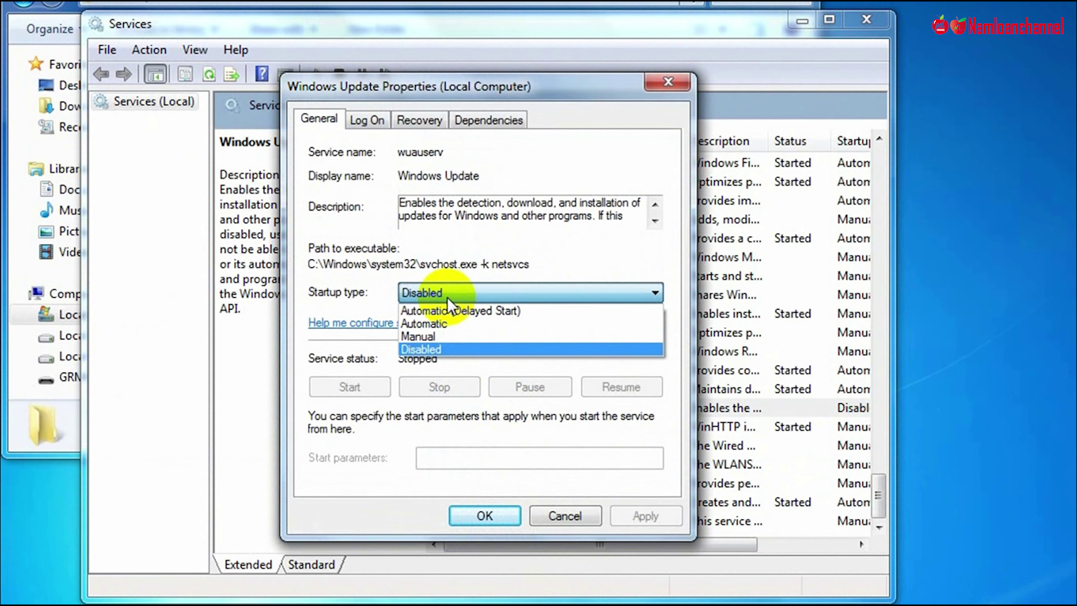
left_click(457, 313)
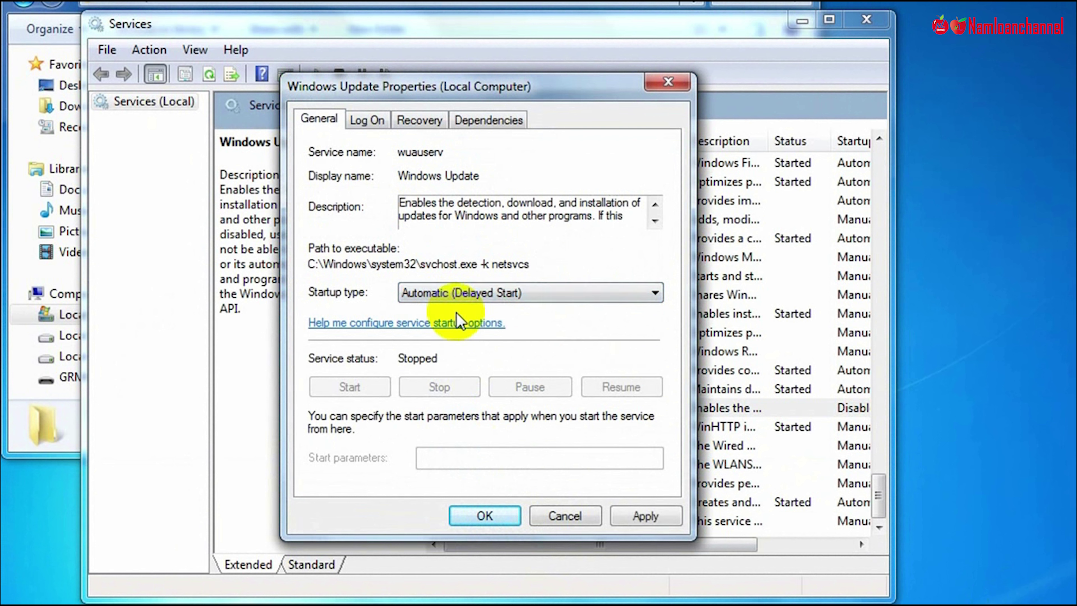
left_click(651, 514)
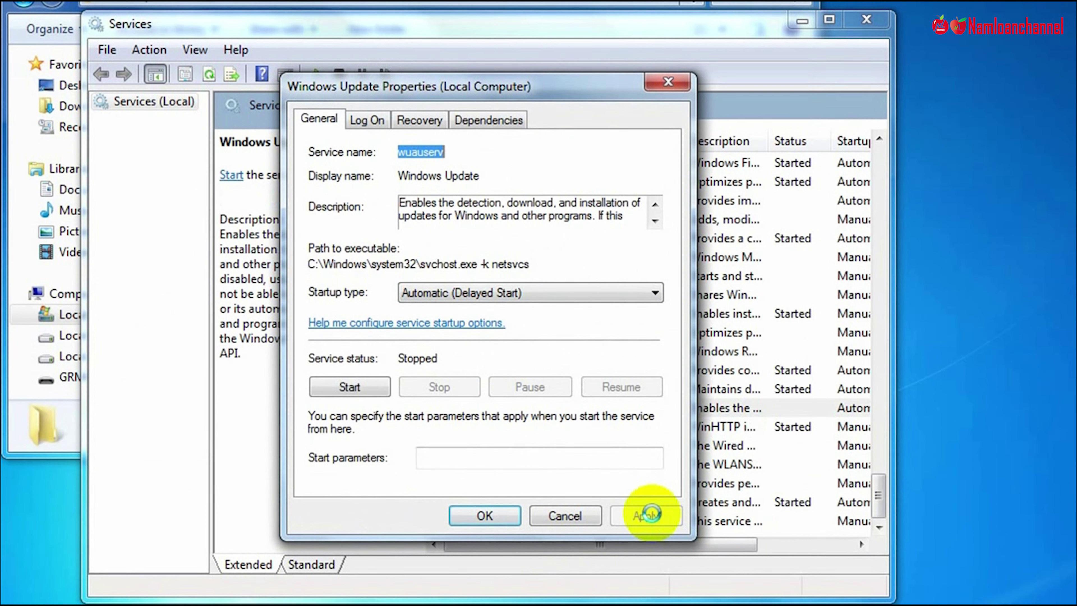
left_click(361, 389)
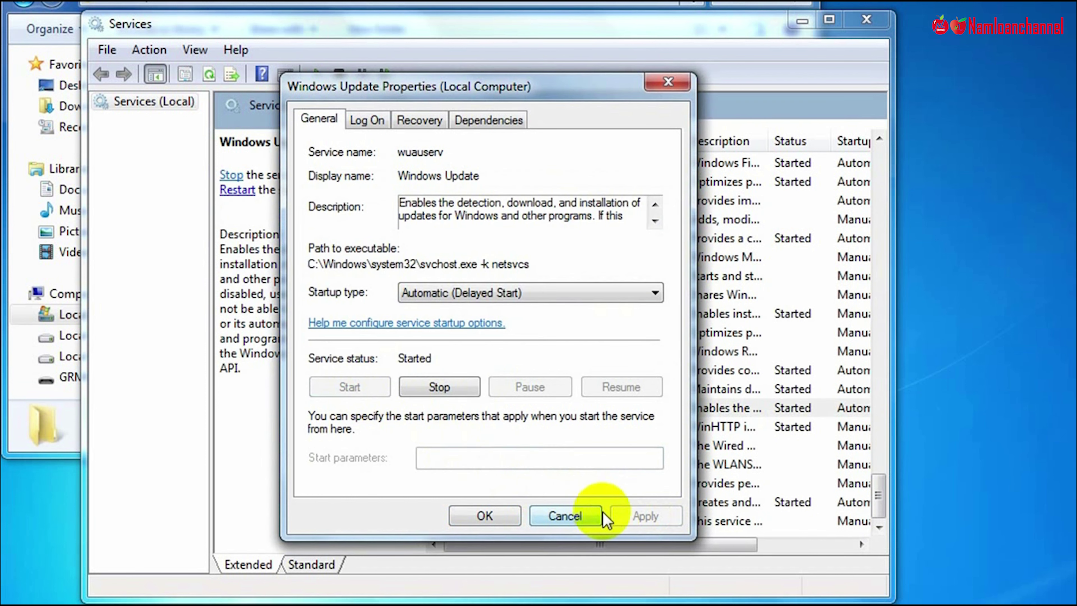
left_click(511, 518)
Step: Start the Background Intelligent Transfer Service from its properties and close the Services console
scroll(492, 425, "up", 20)
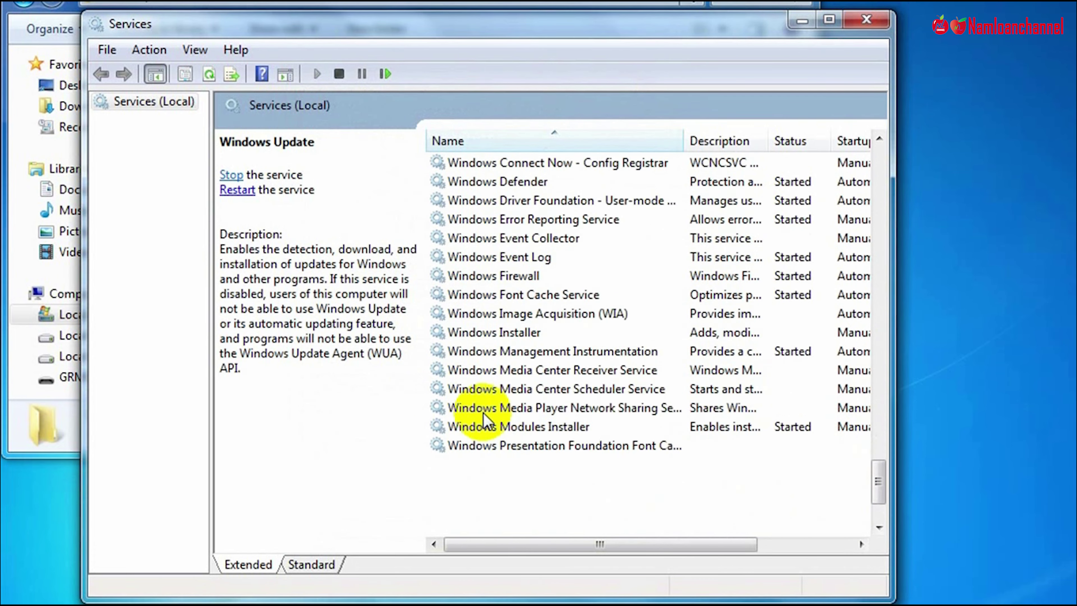
left_click(516, 314)
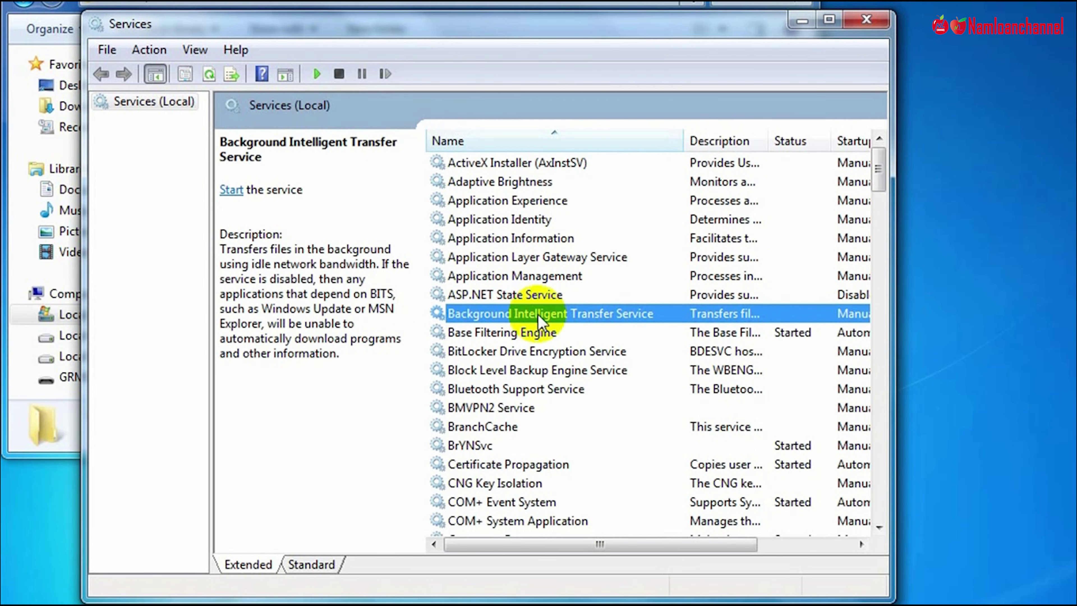
double_click(530, 316)
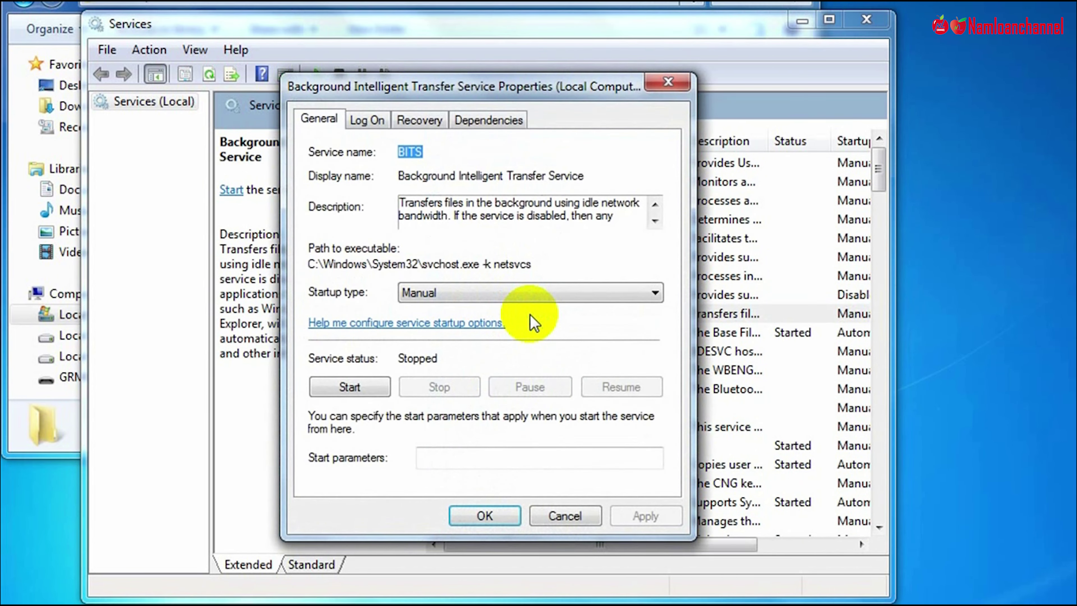
left_click(377, 388)
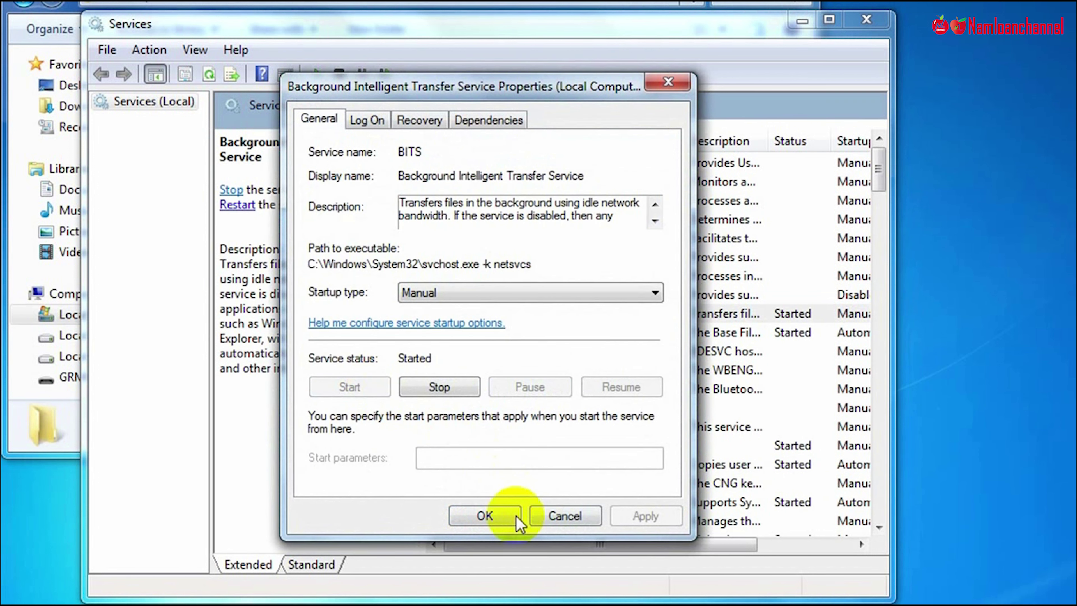
left_click(490, 515)
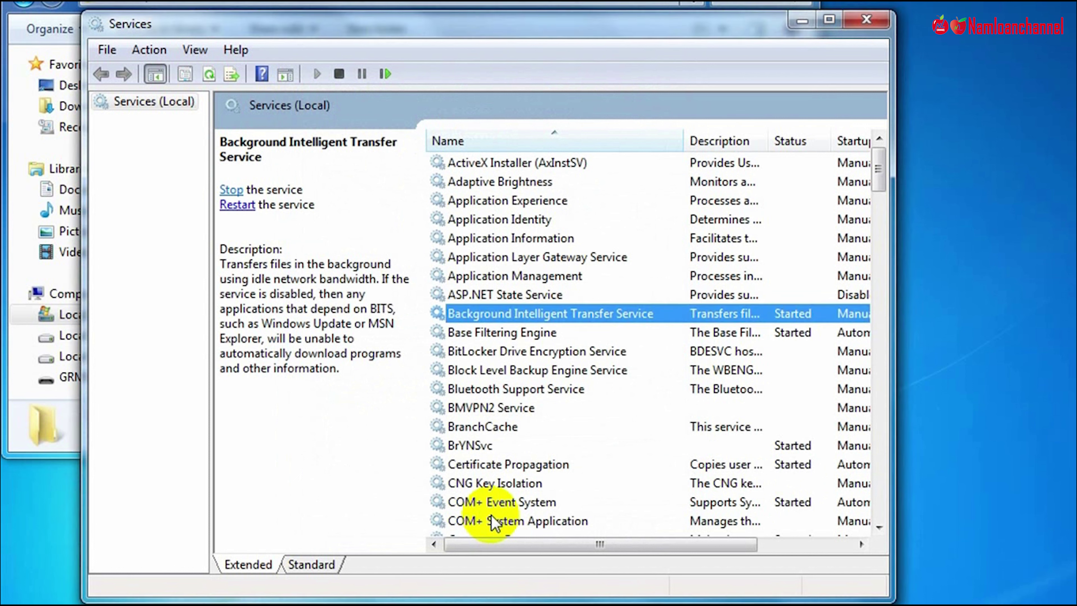
left_click(850, 26)
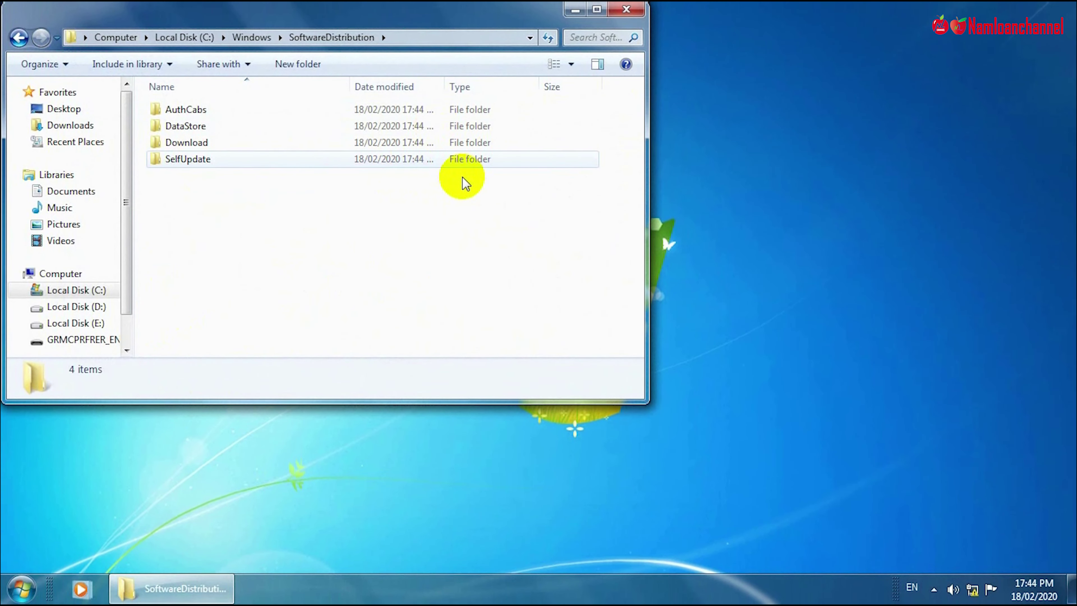
Step: Restart the computer
left_click(22, 588)
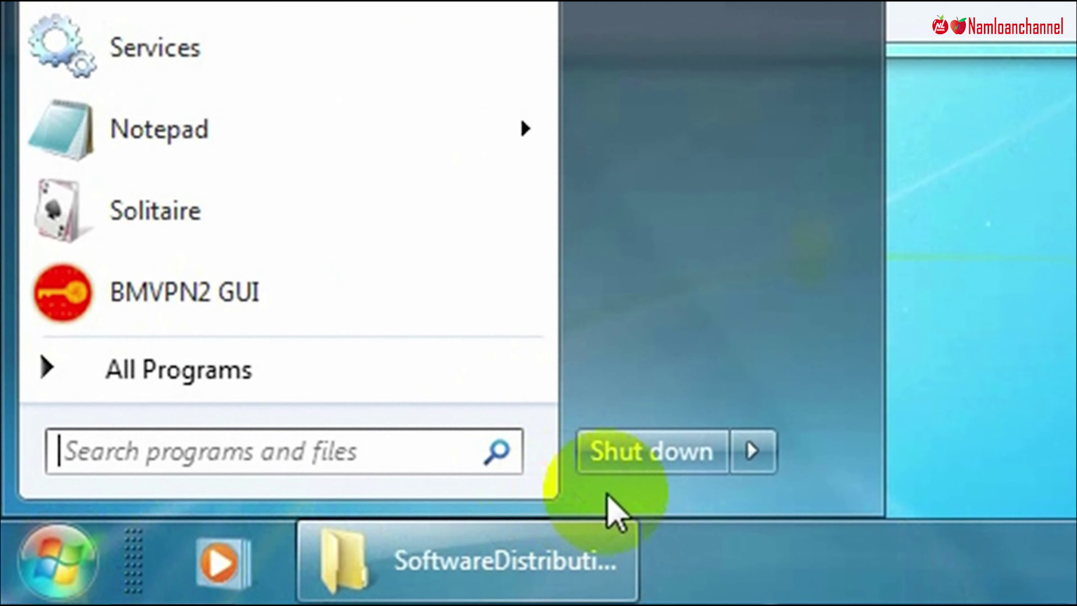
left_click(756, 464)
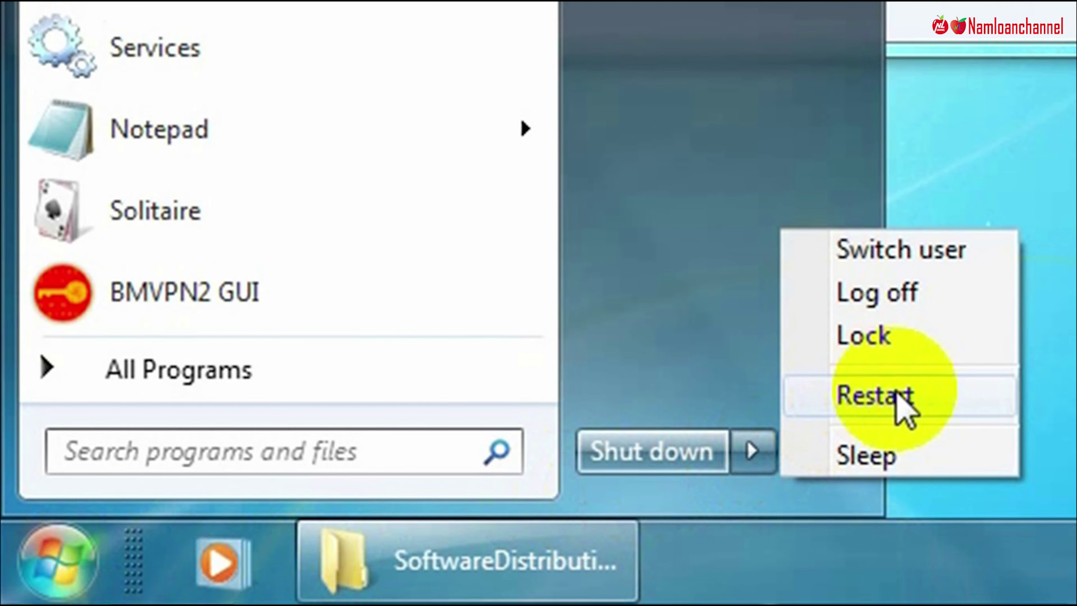
left_click(897, 401)
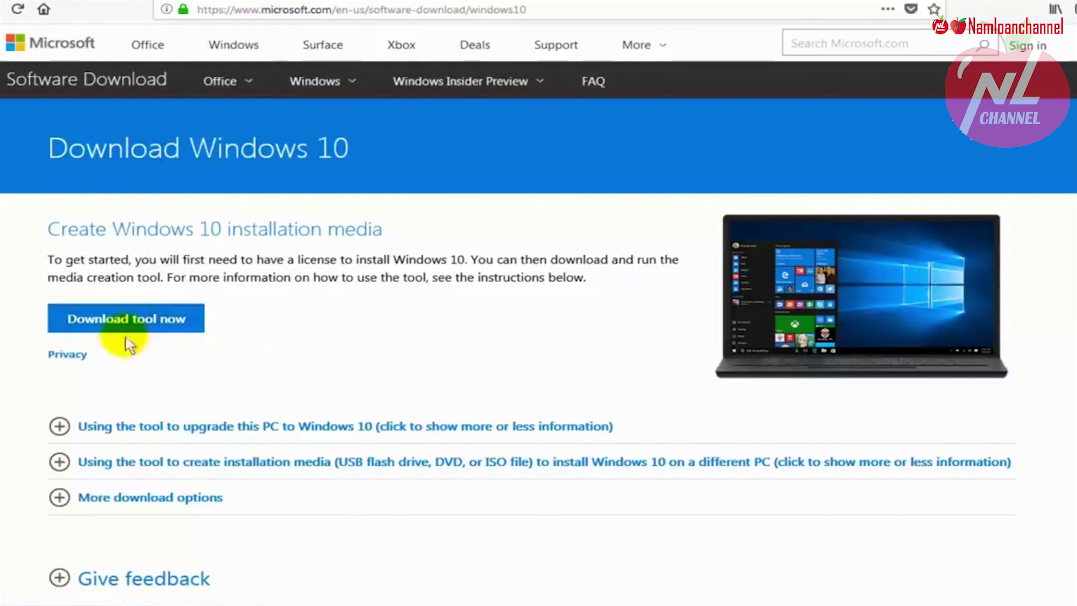
Step: Download the Windows 10 media creation tool, MediaCreationTool1803.exe, from Microsoft's page and allow it to run
left_click(124, 330)
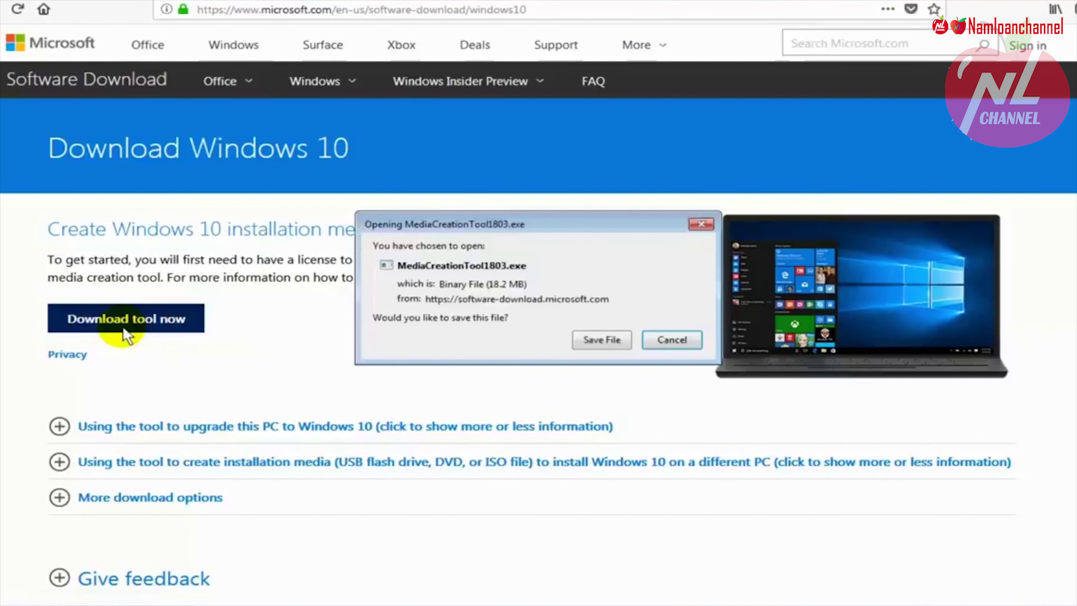
left_click(605, 341)
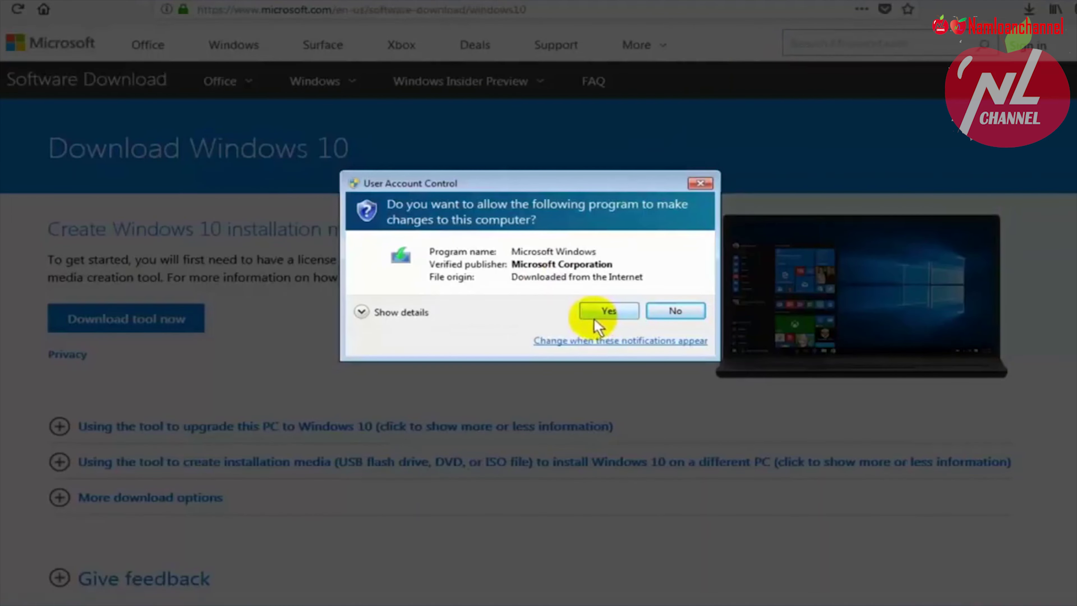
left_click(611, 311)
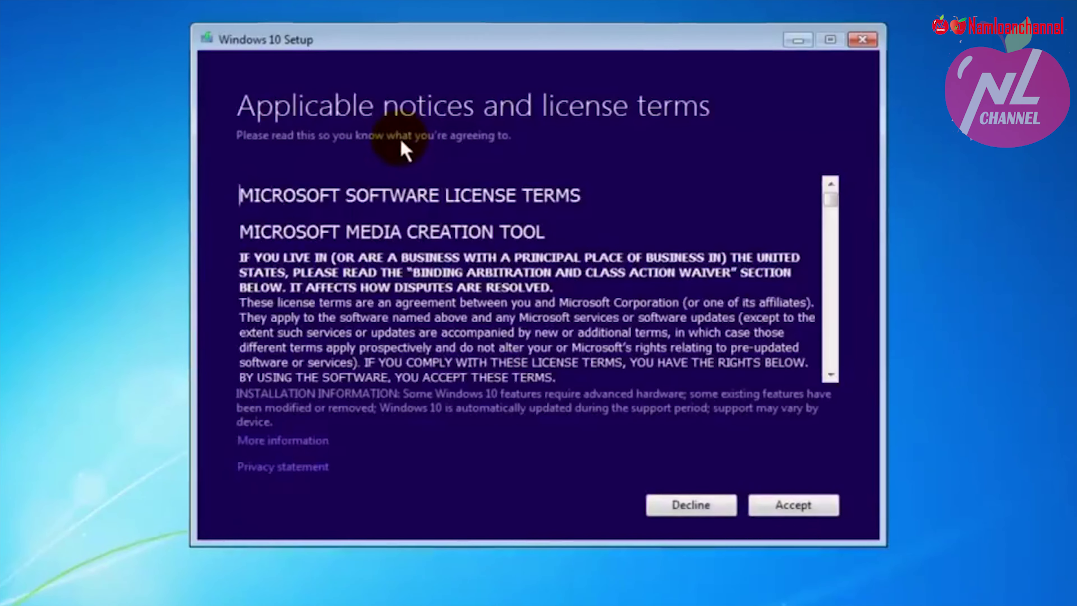
Step: Accept both sets of license terms and start upgrading this PC to Windows 10 Home, keeping personal files and apps
left_click_drag(831, 198, 831, 361)
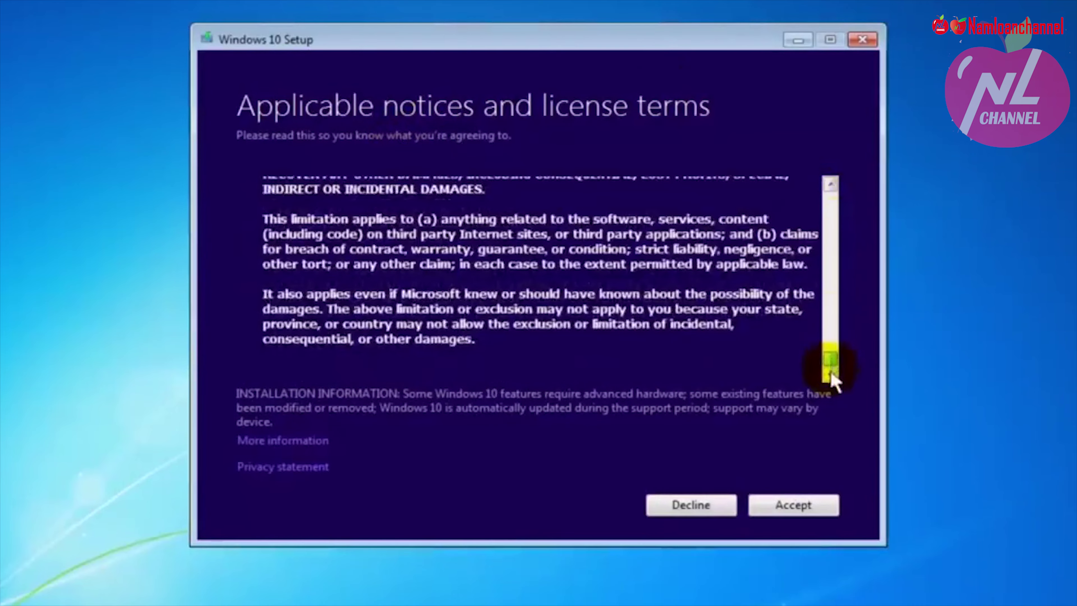
left_click(784, 515)
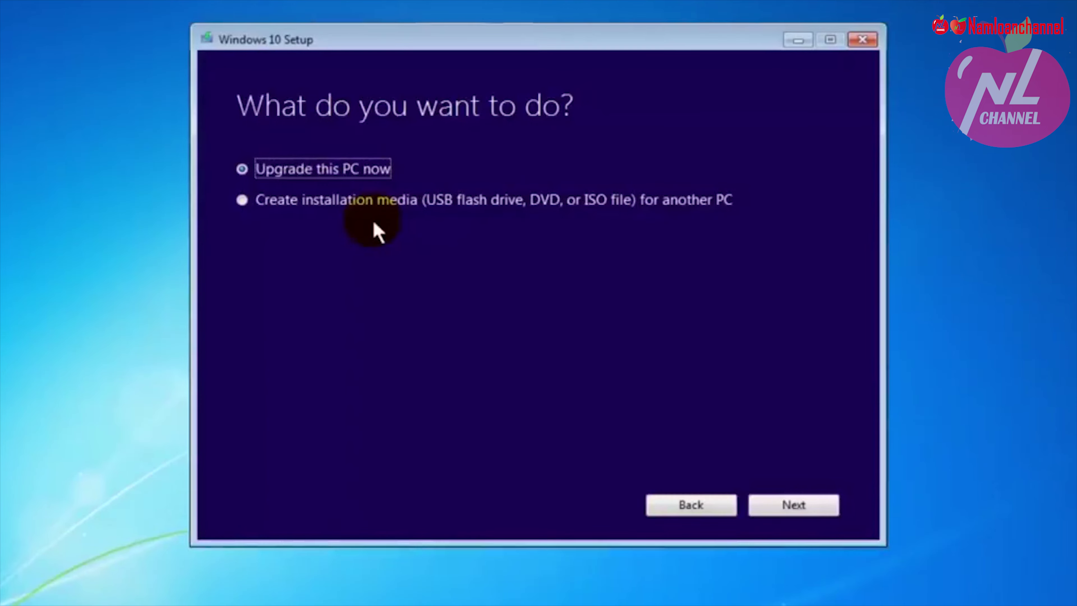
left_click(807, 507)
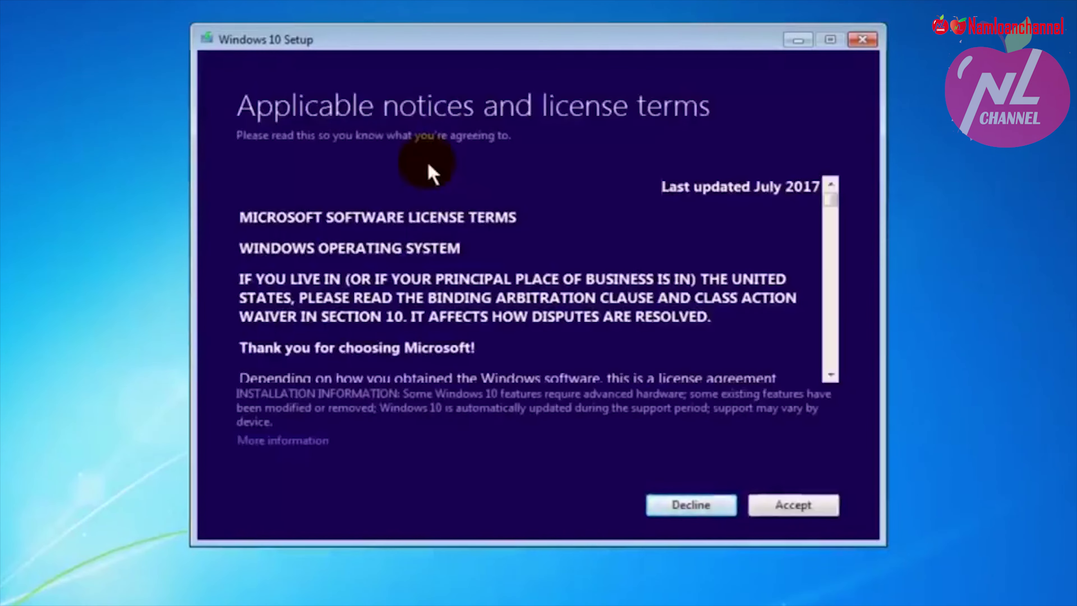
left_click(791, 511)
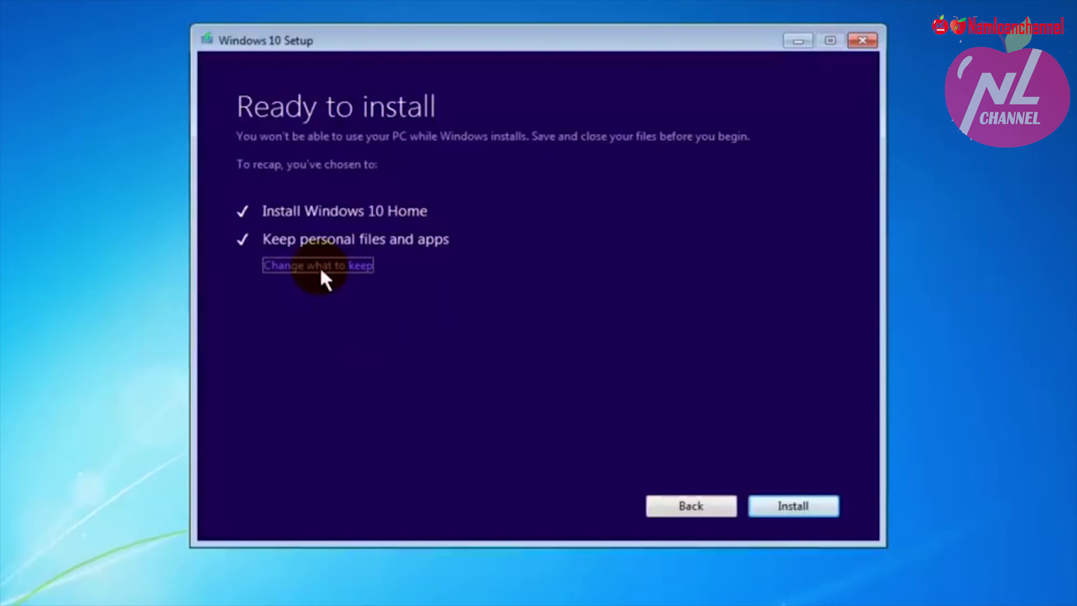
left_click(791, 507)
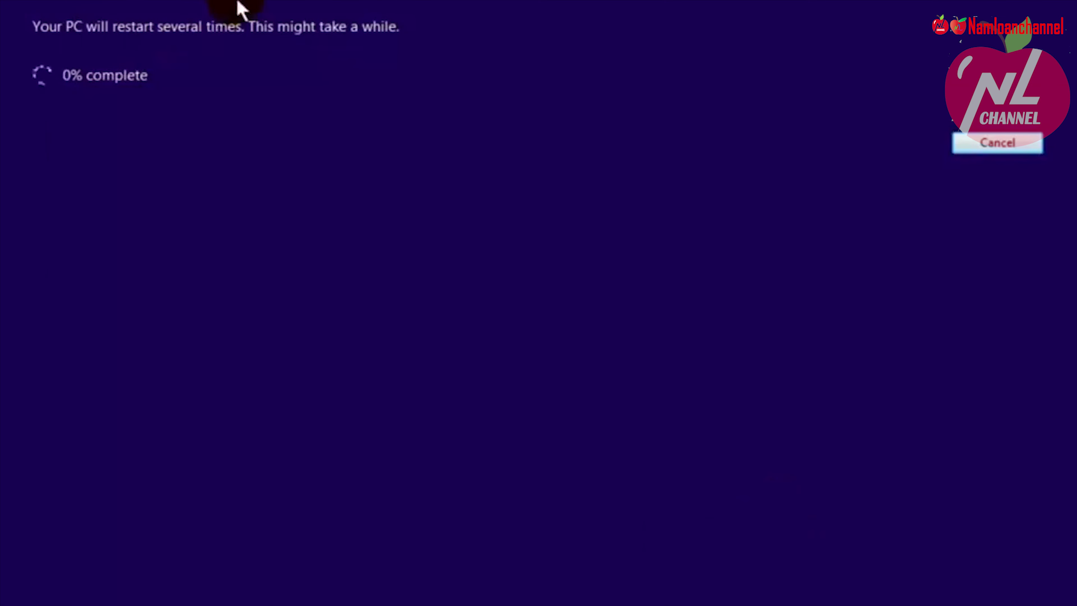